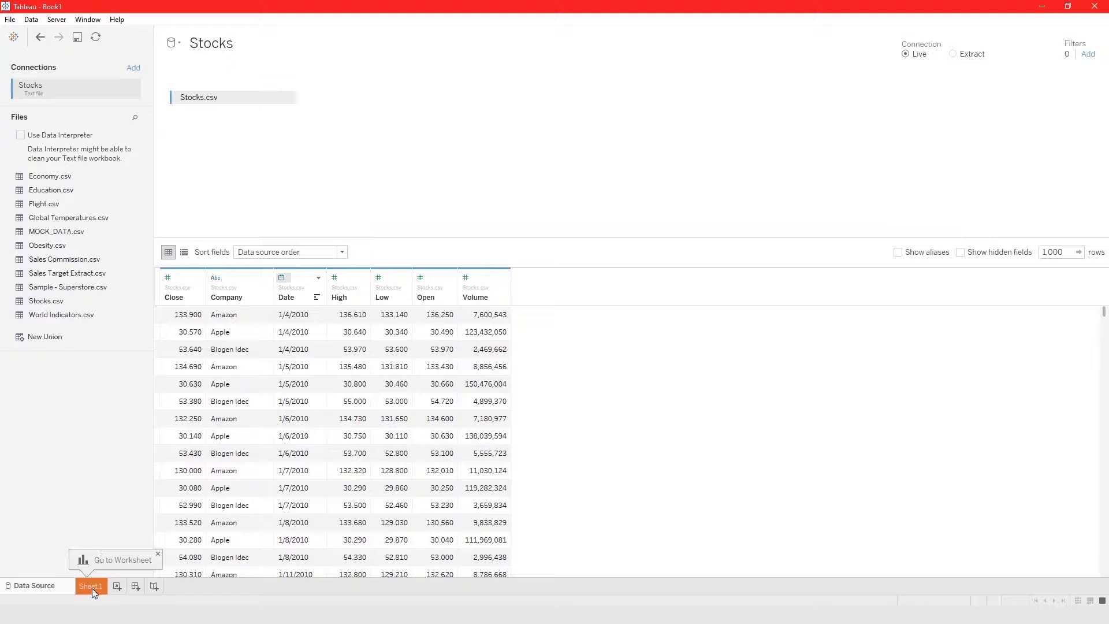
# Step: Open Sheet 1 and add the Company dimension as rows, keeping the default column width
pyautogui.click(90, 586)
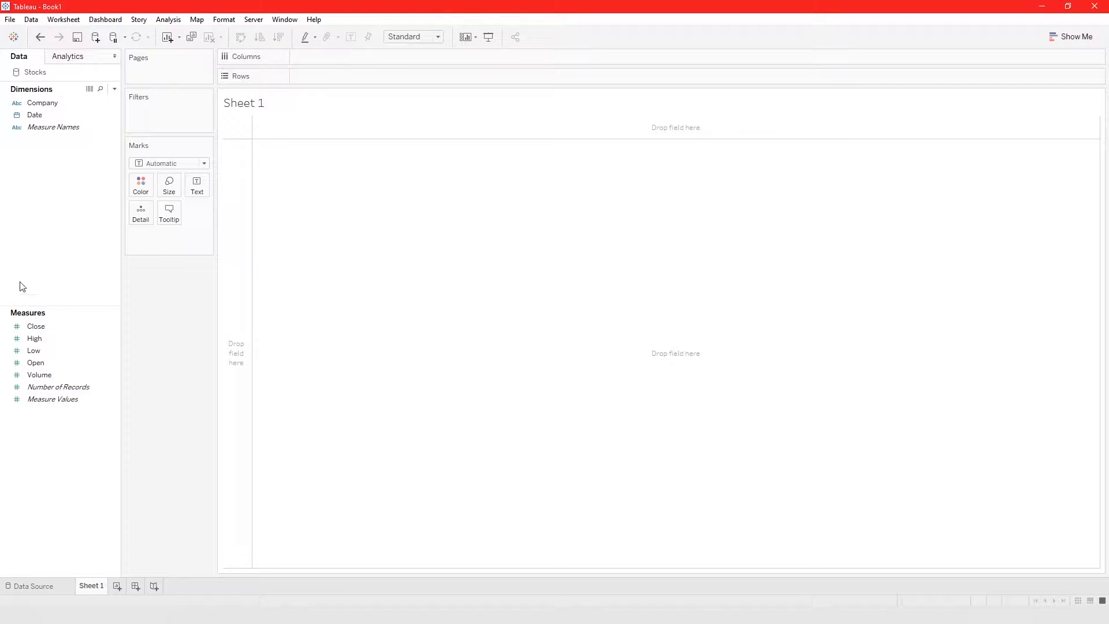
pyautogui.moveTo(37, 102); pyautogui.dragTo(289, 188)
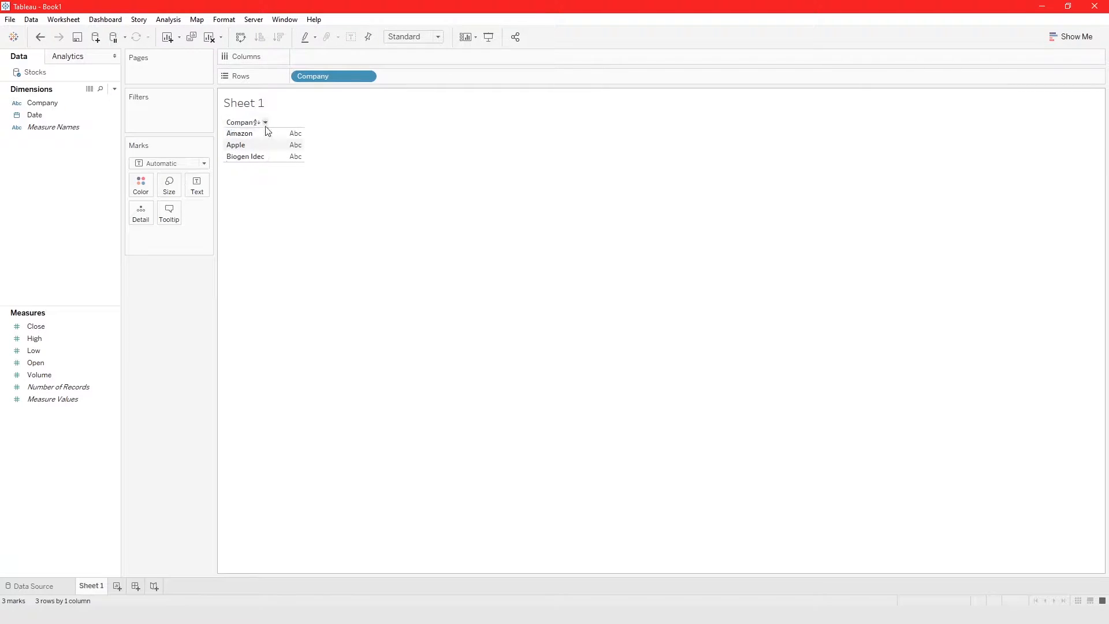
pyautogui.moveTo(268, 134); pyautogui.dragTo(300, 134)
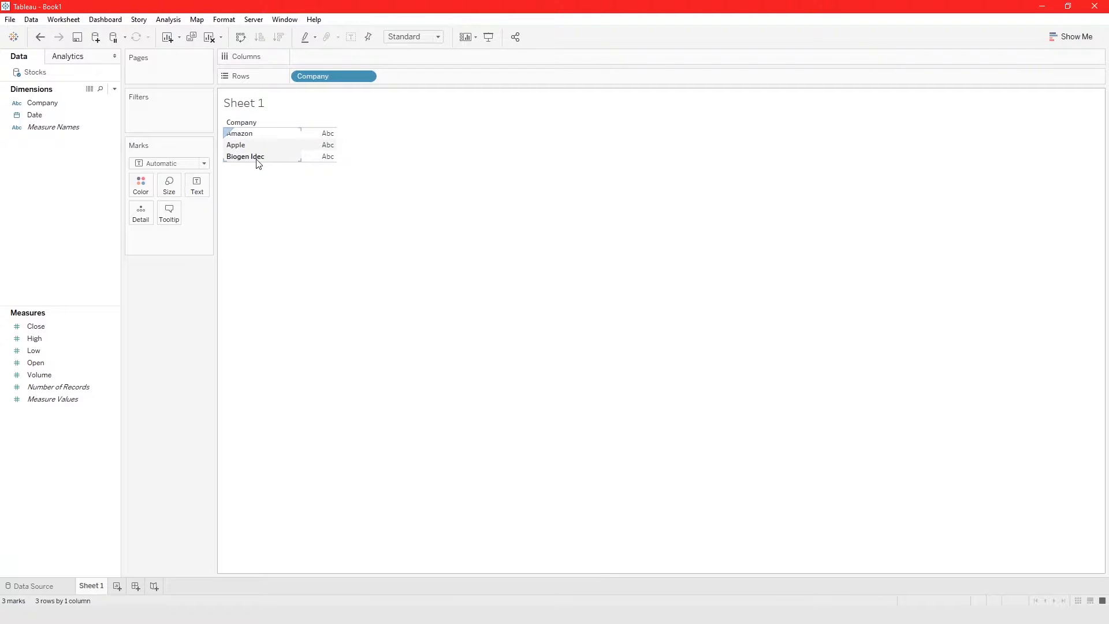
pyautogui.hotkey('ctrl', 'z')
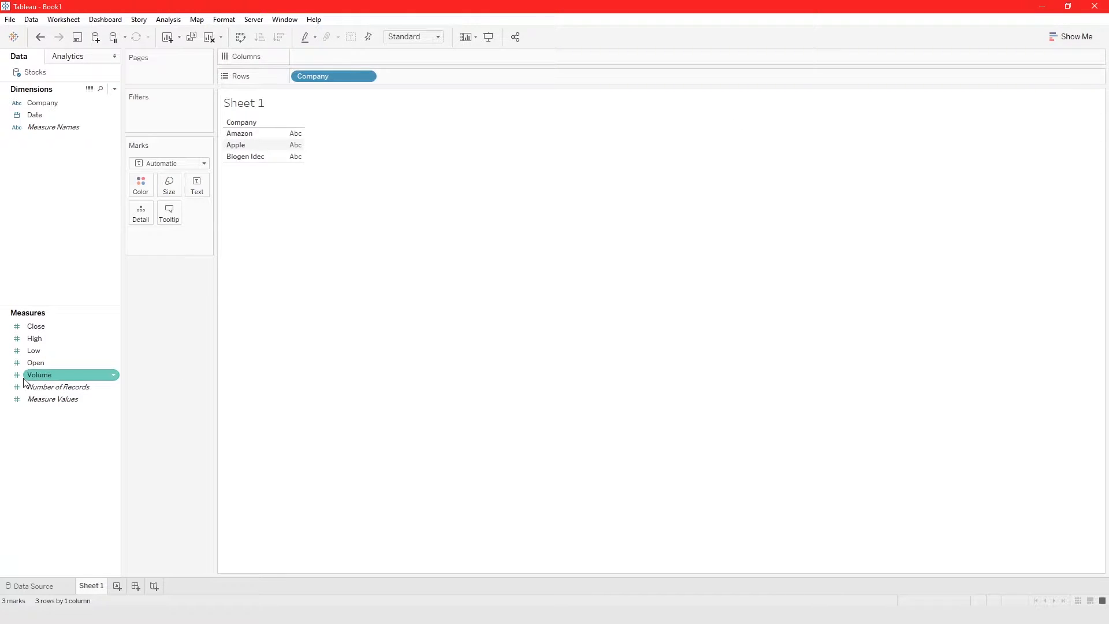
# Step: Add the High, Low and Volume measures to the table and break each company down by year of Date
pyautogui.moveTo(23, 364); pyautogui.dragTo(294, 154)
pyautogui.moveTo(35, 338); pyautogui.dragTo(299, 149)
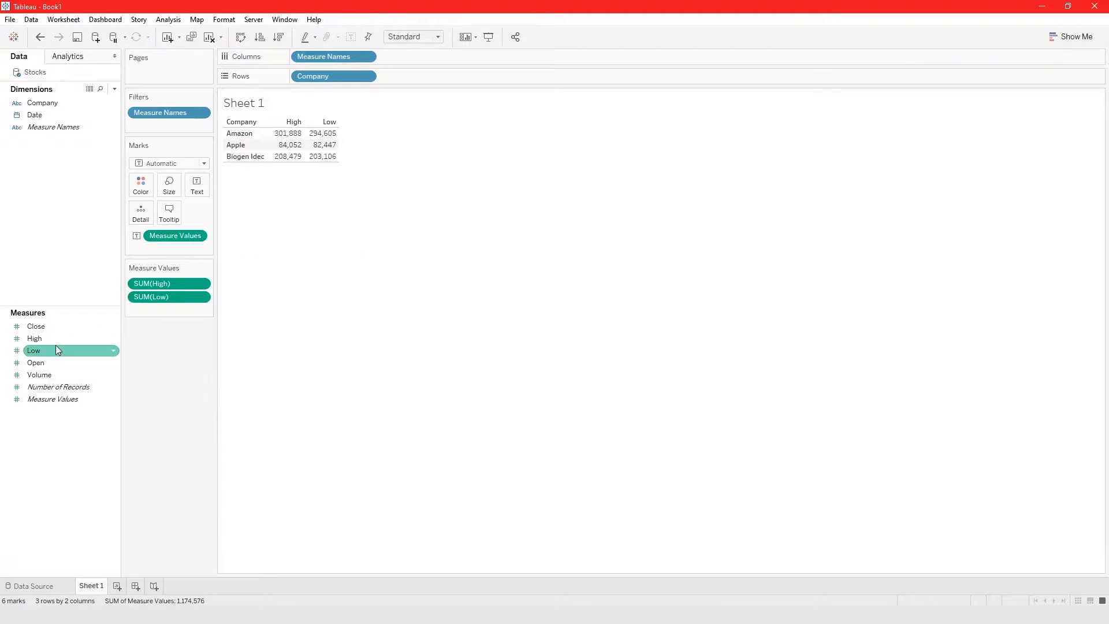
pyautogui.moveTo(52, 378); pyautogui.dragTo(332, 141)
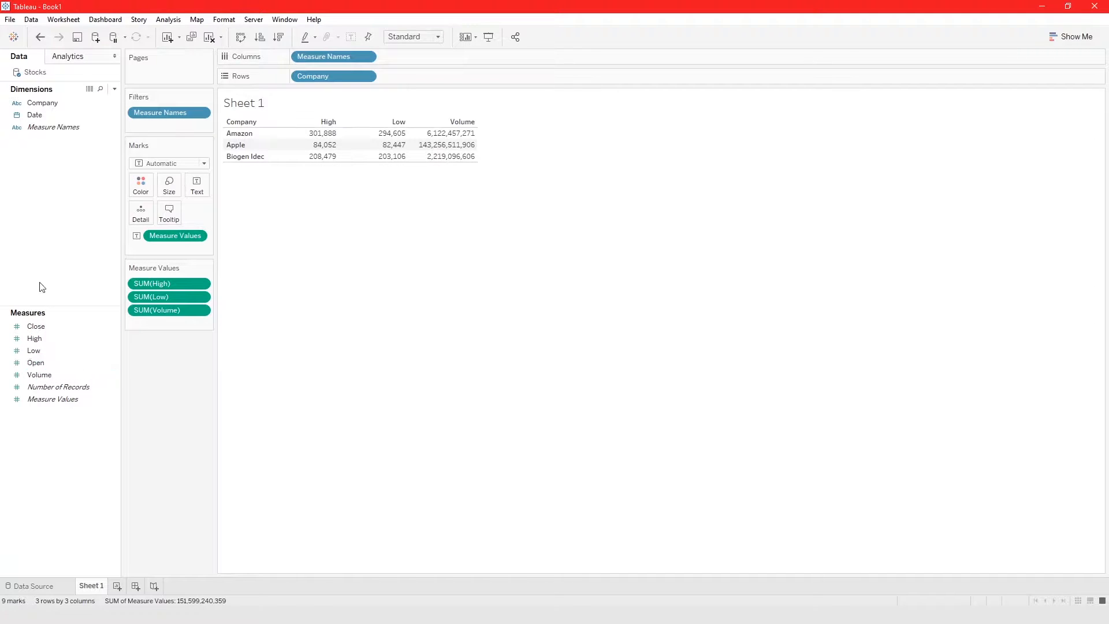
pyautogui.moveTo(34, 117); pyautogui.dragTo(267, 143)
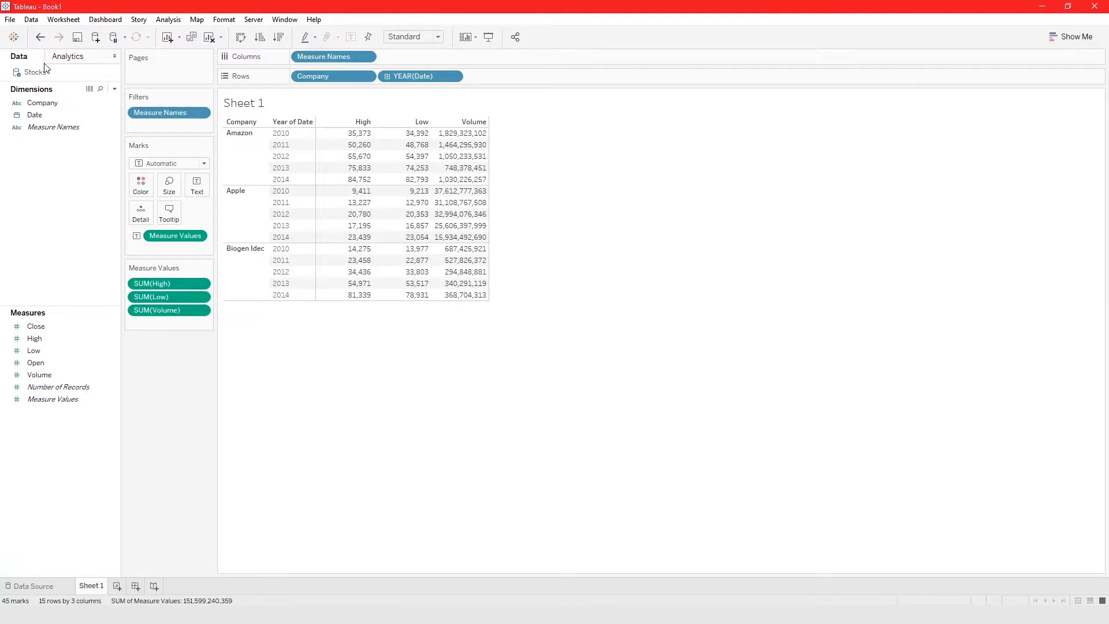
# Step: Return to the Stocks data source and change its connection type to Extract
pyautogui.click(46, 587)
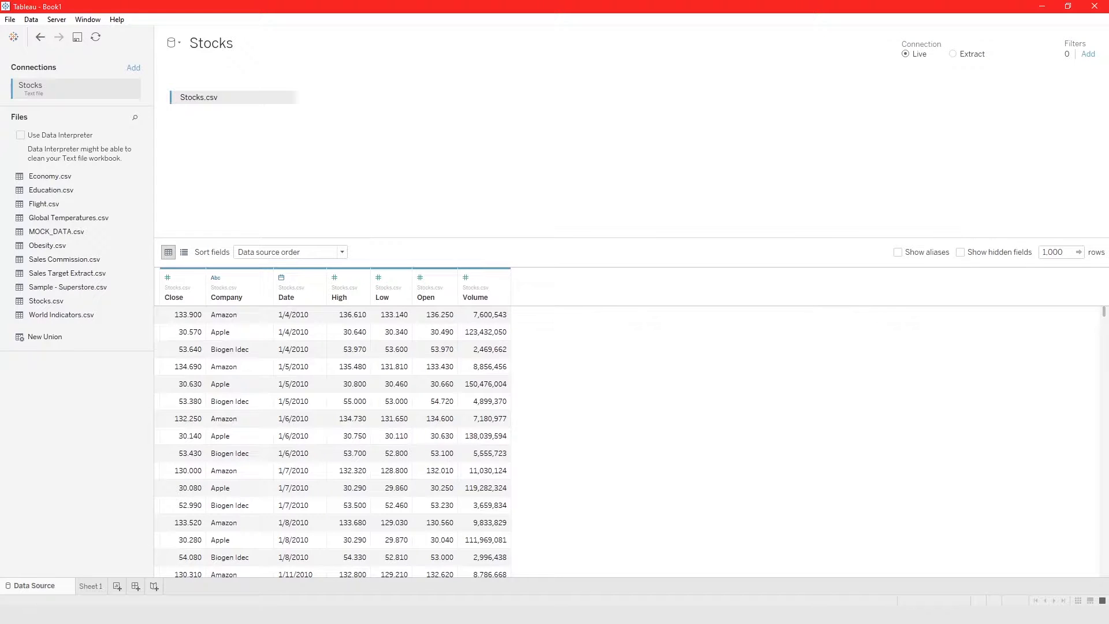
pyautogui.click(86, 590)
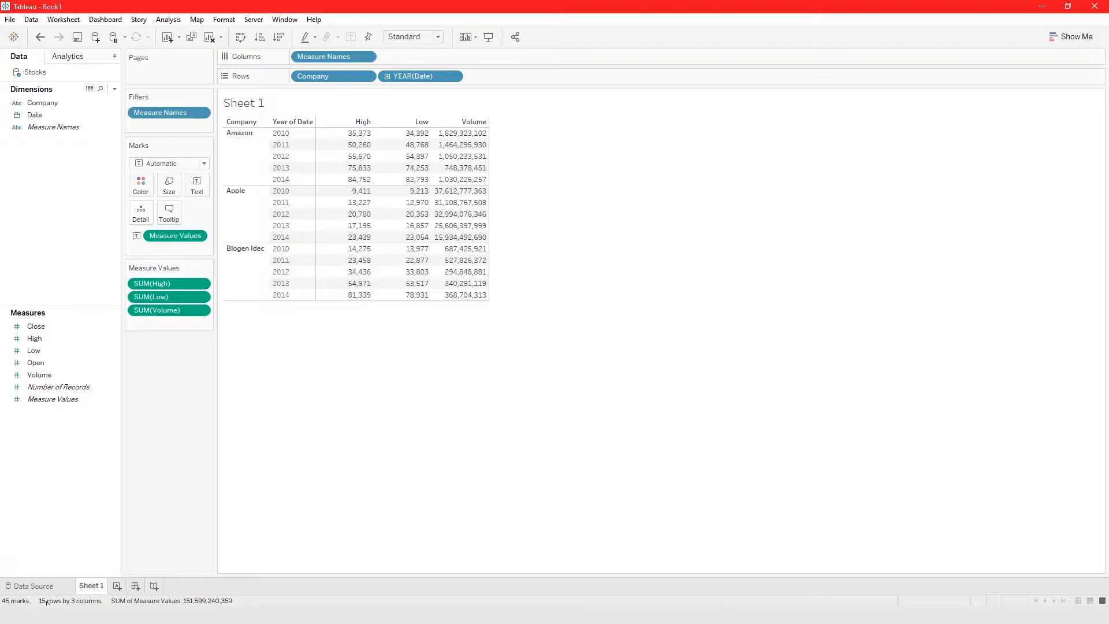
pyautogui.click(34, 587)
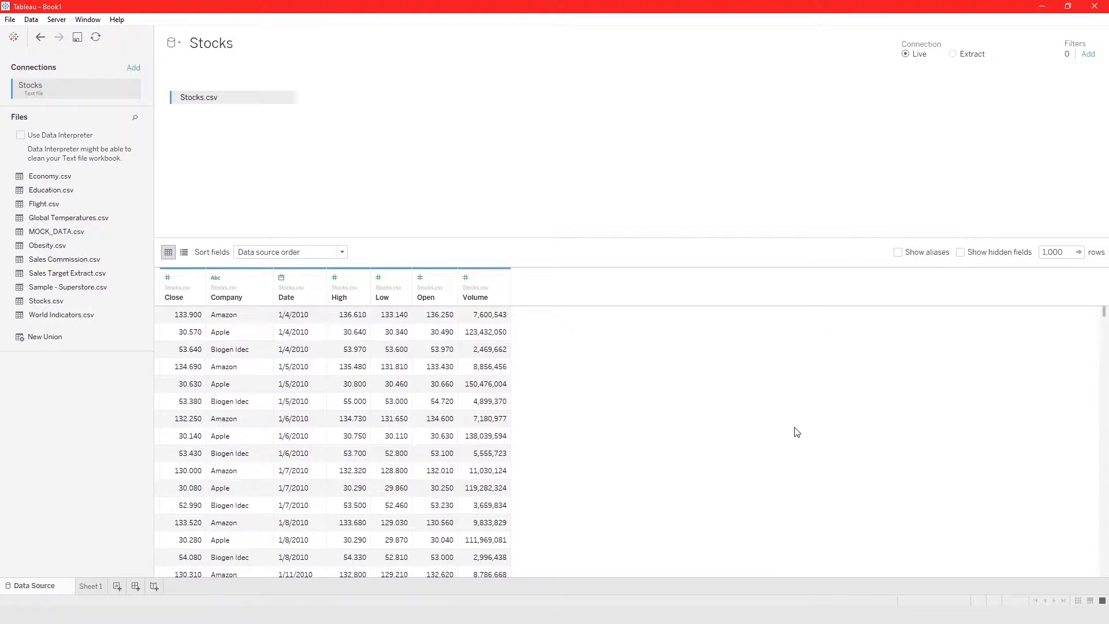
pyautogui.click(952, 53)
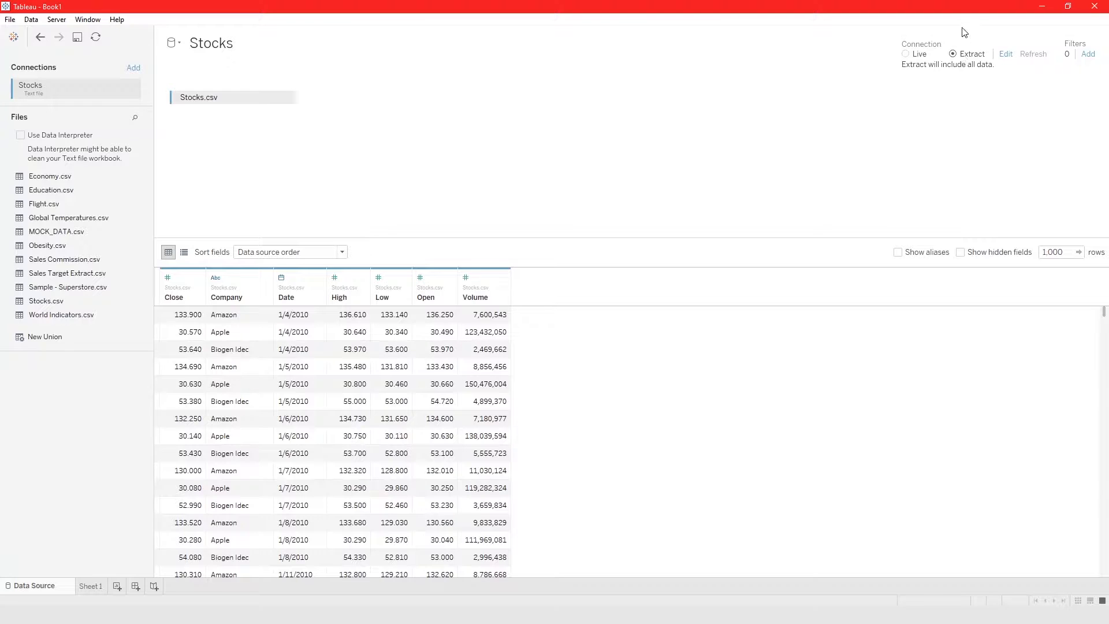
# Step: Add an extract filter on the Company field that keeps only Amazon and Apple
pyautogui.click(1006, 54)
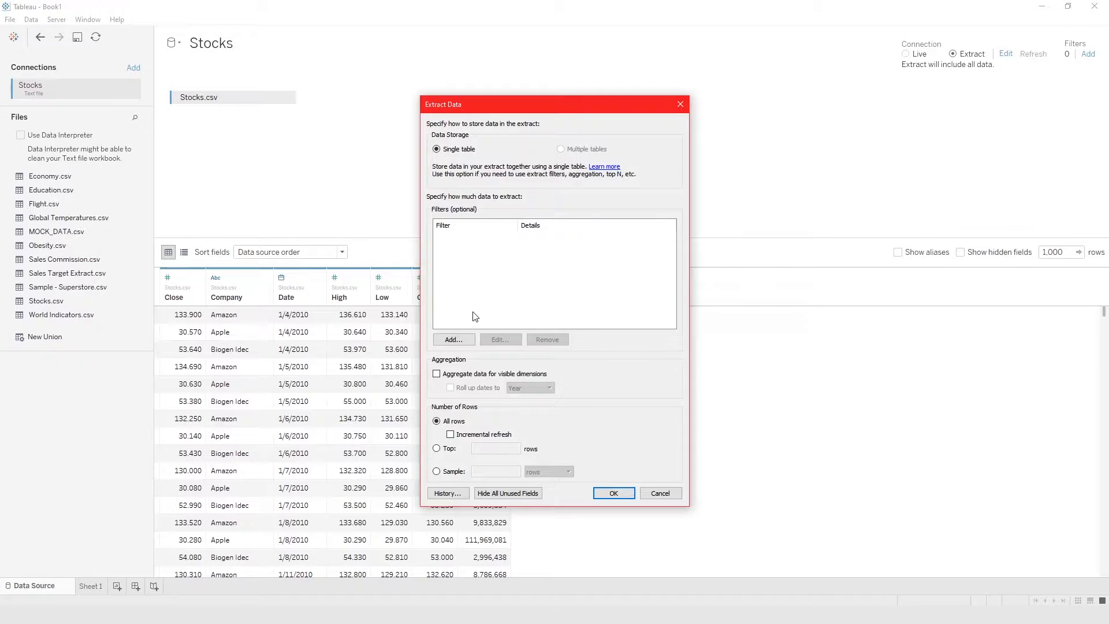
pyautogui.click(454, 340)
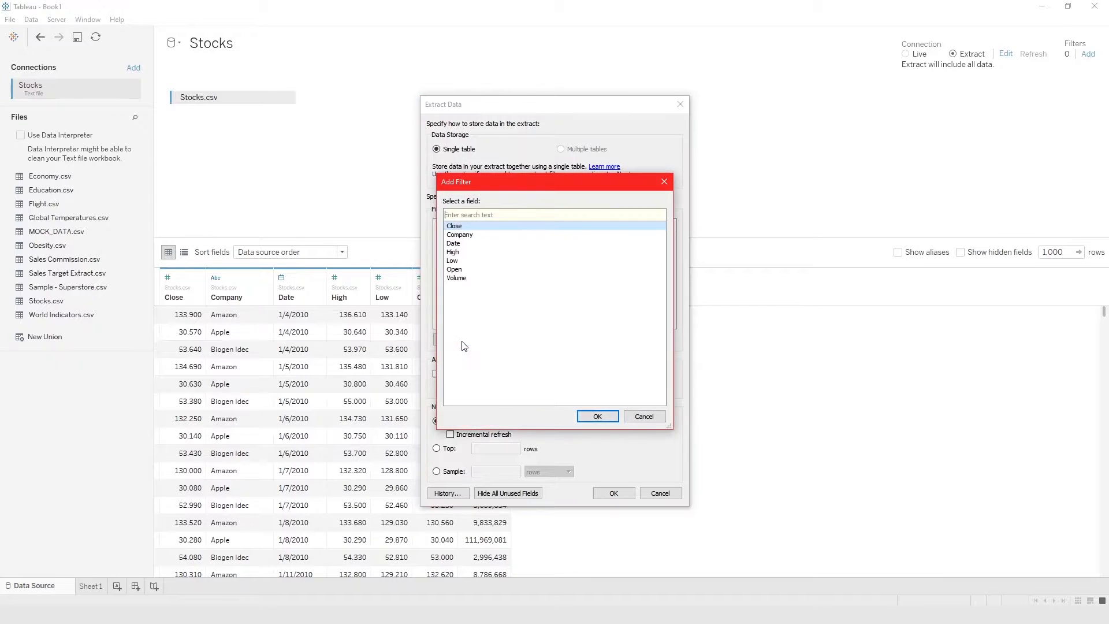
pyautogui.click(456, 235)
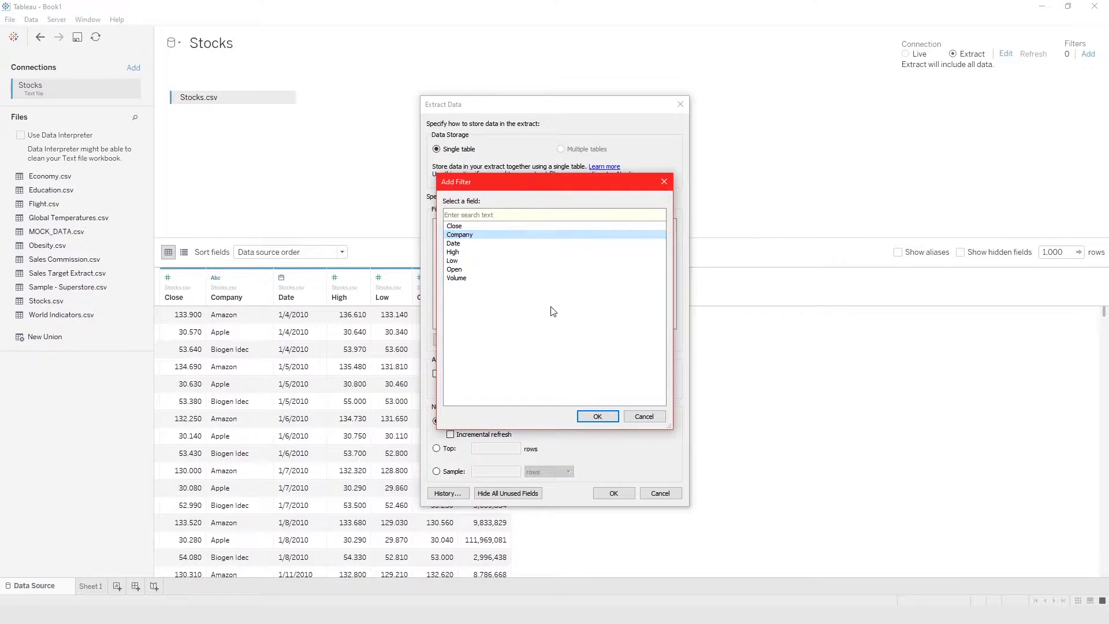
pyautogui.click(604, 421)
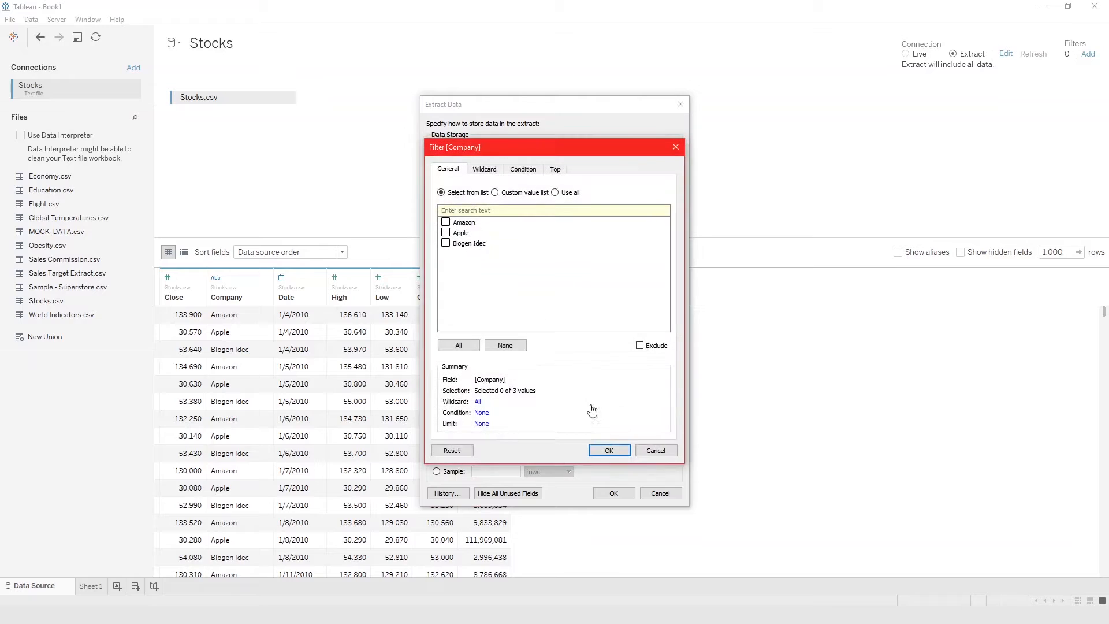
pyautogui.click(445, 222)
pyautogui.click(446, 233)
pyautogui.click(608, 451)
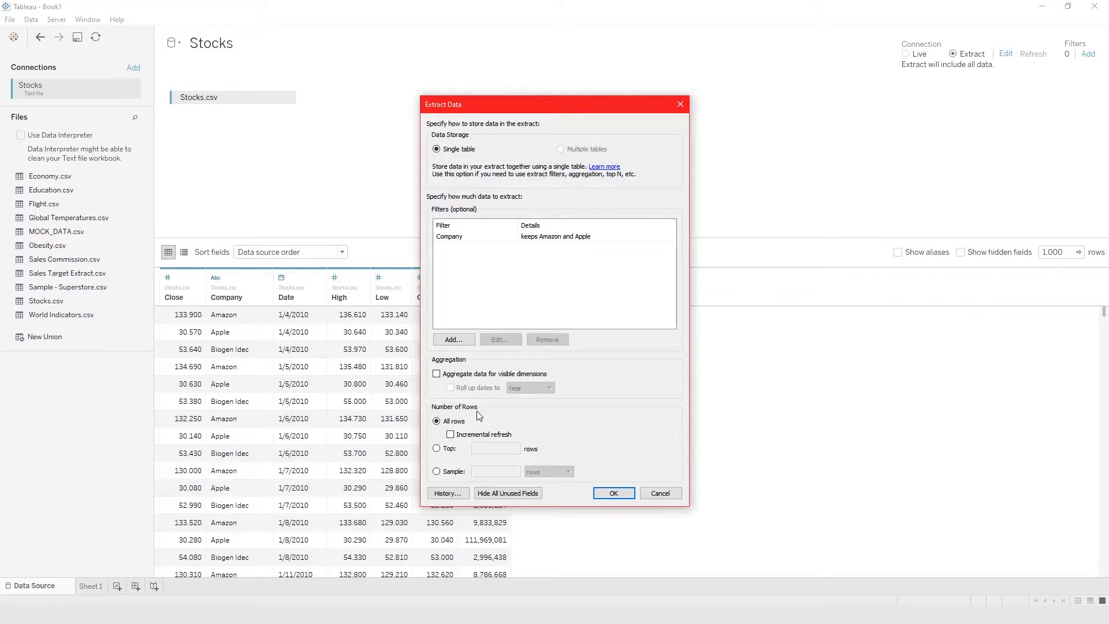
# Step: Accept the extract settings with all rows and incremental refresh off, and generate the extract for Sheet 1
pyautogui.click(451, 436)
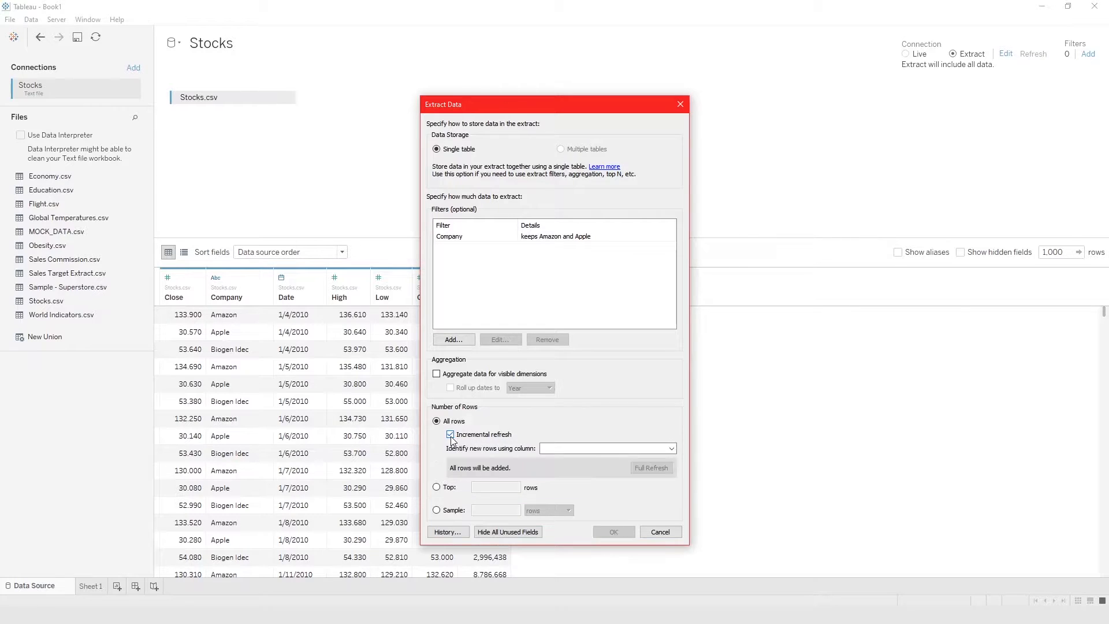
pyautogui.click(451, 435)
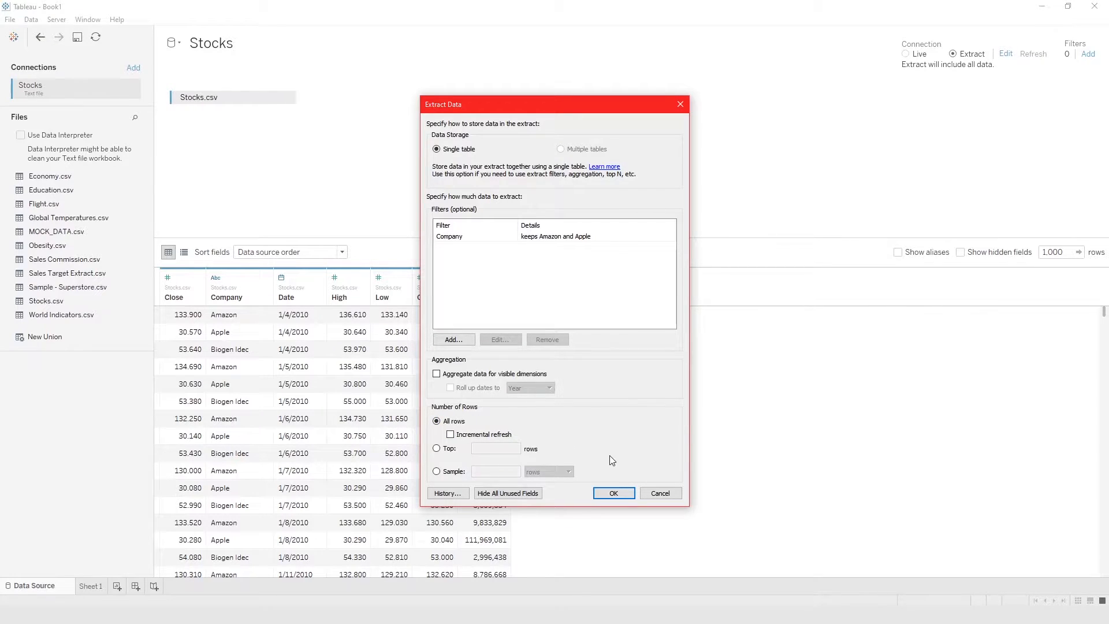
pyautogui.click(612, 494)
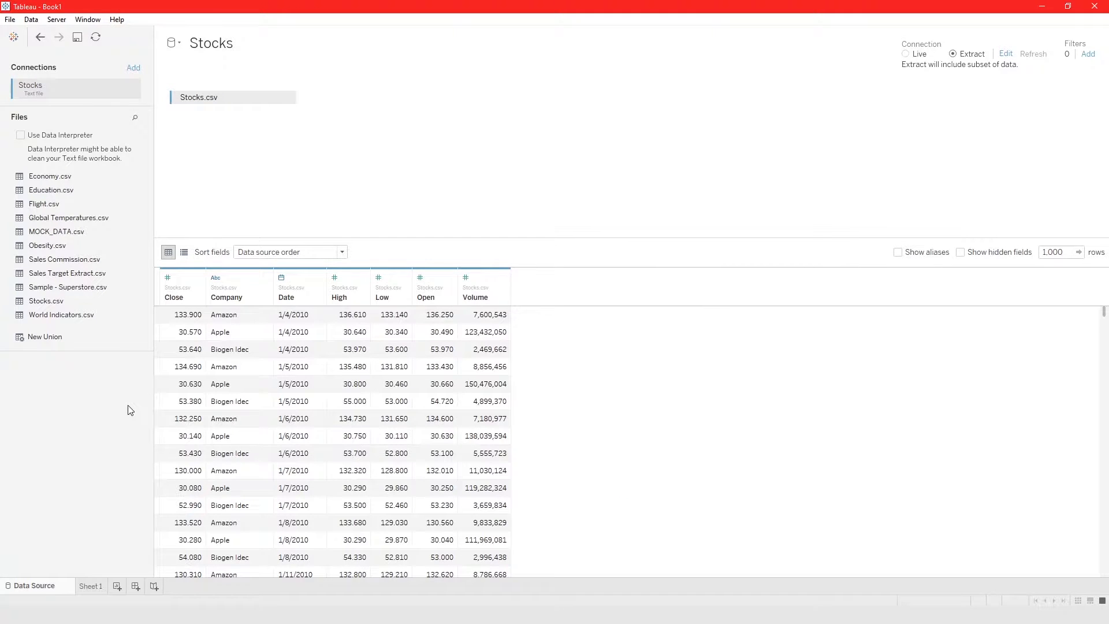
pyautogui.moveTo(91, 587)
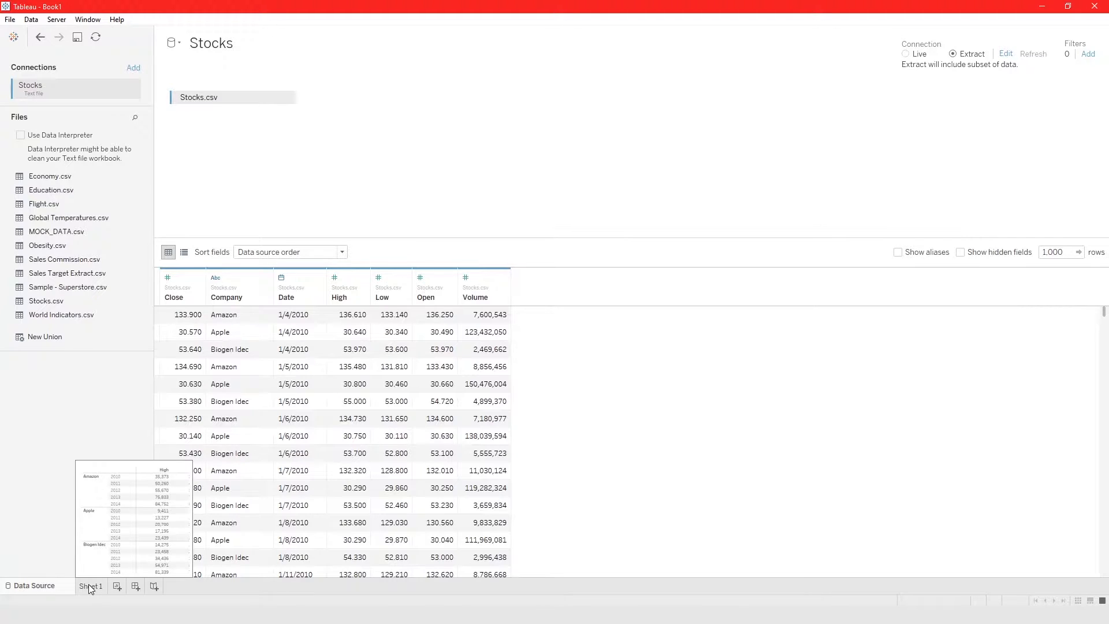
pyautogui.click(90, 587)
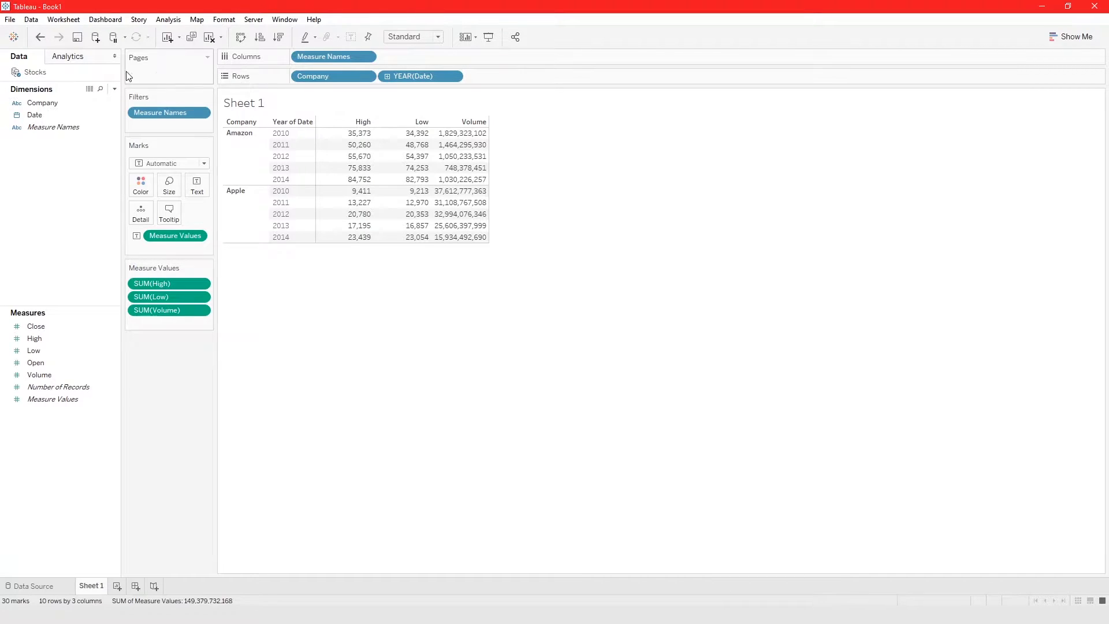
# Step: Switch the Stocks data source to its live data and back to using the extract
pyautogui.rightClick(51, 77)
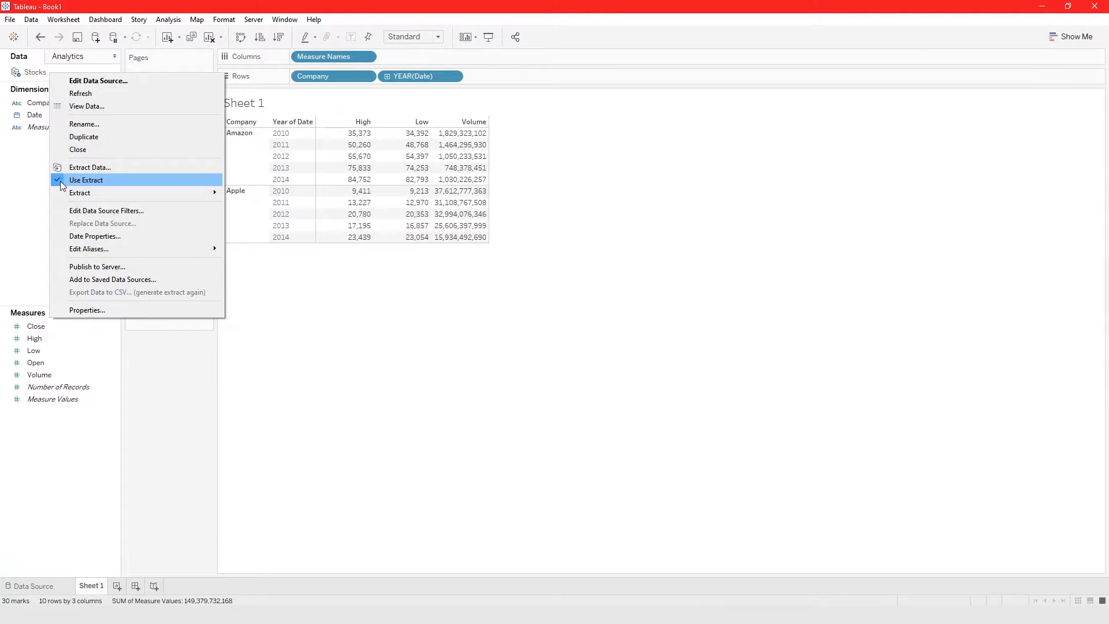
pyautogui.click(85, 179)
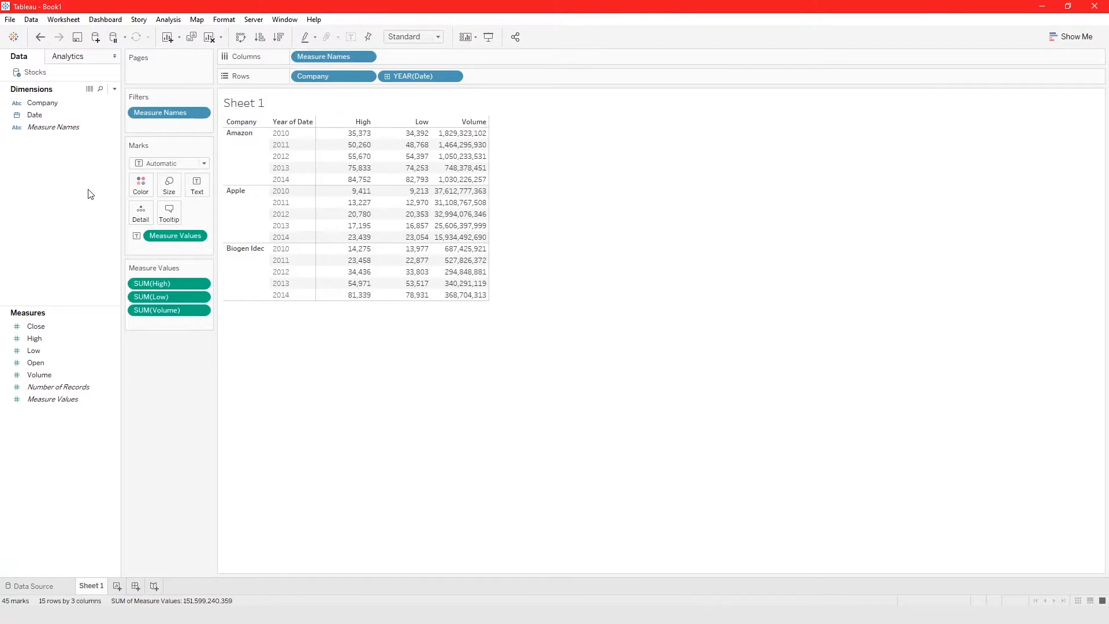
pyautogui.rightClick(35, 74)
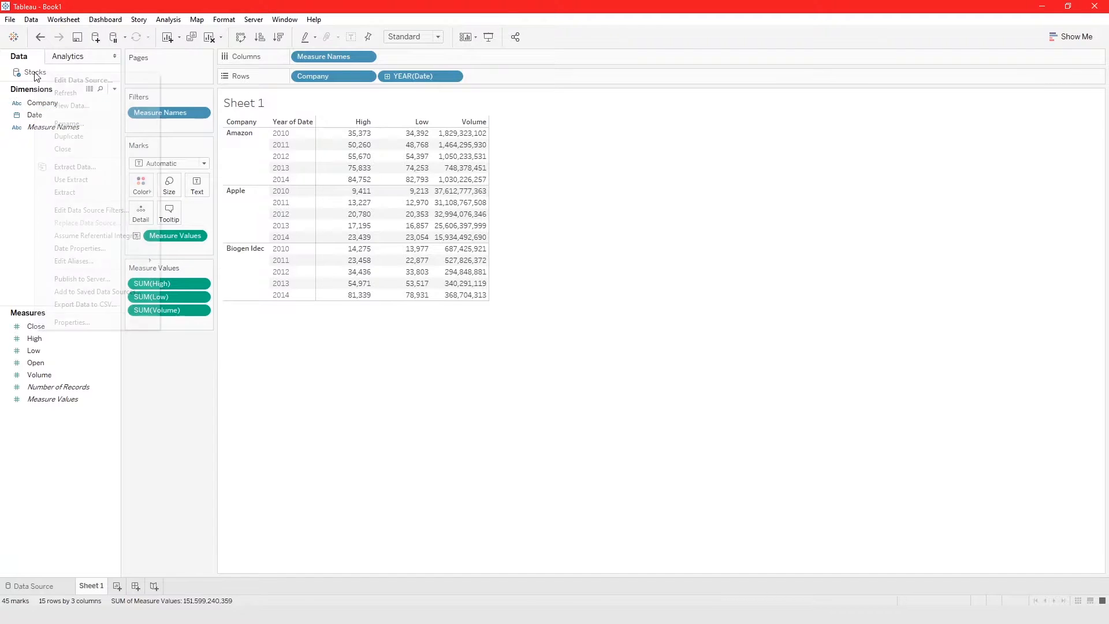
pyautogui.click(75, 181)
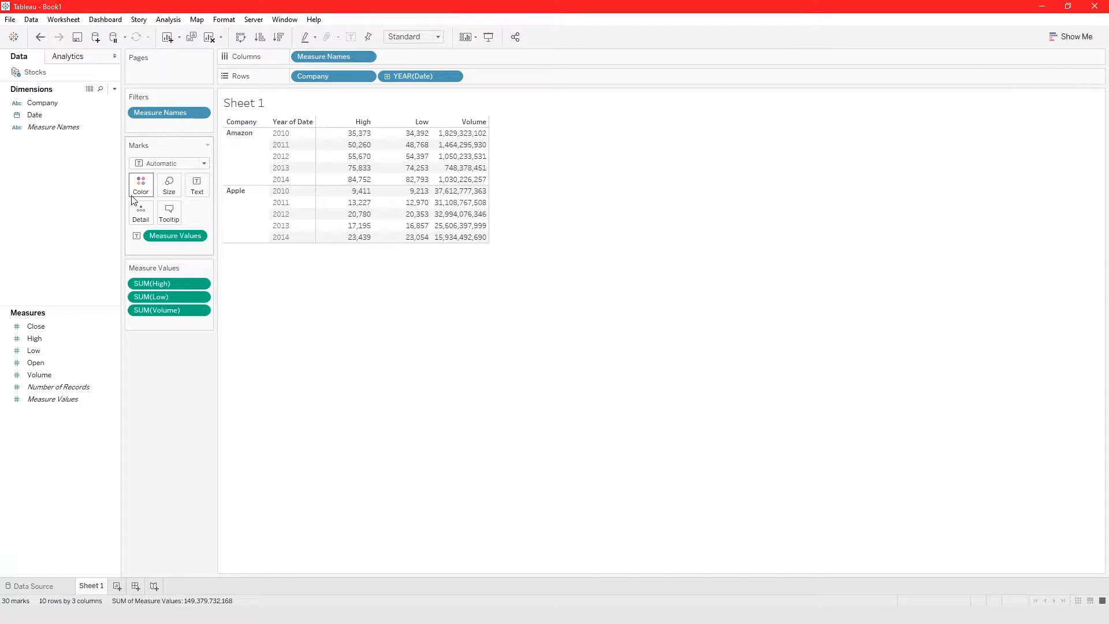
# Step: Review the Company filter in the Stocks extract settings and the extract status on the data source page
pyautogui.rightClick(35, 72)
pyautogui.rightClick(48, 77)
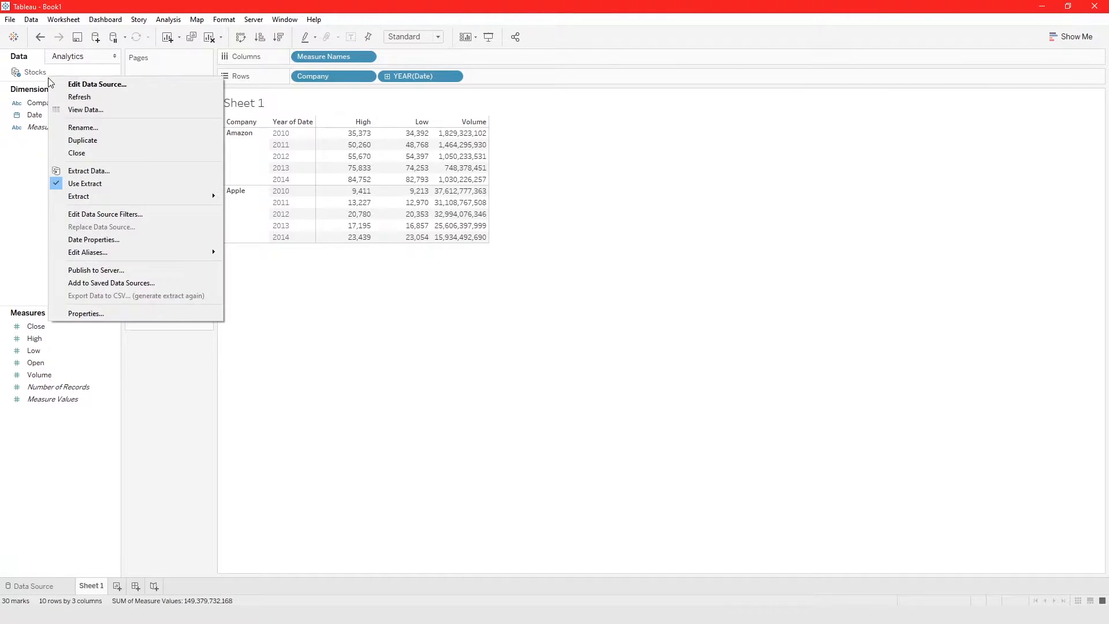
pyautogui.click(90, 169)
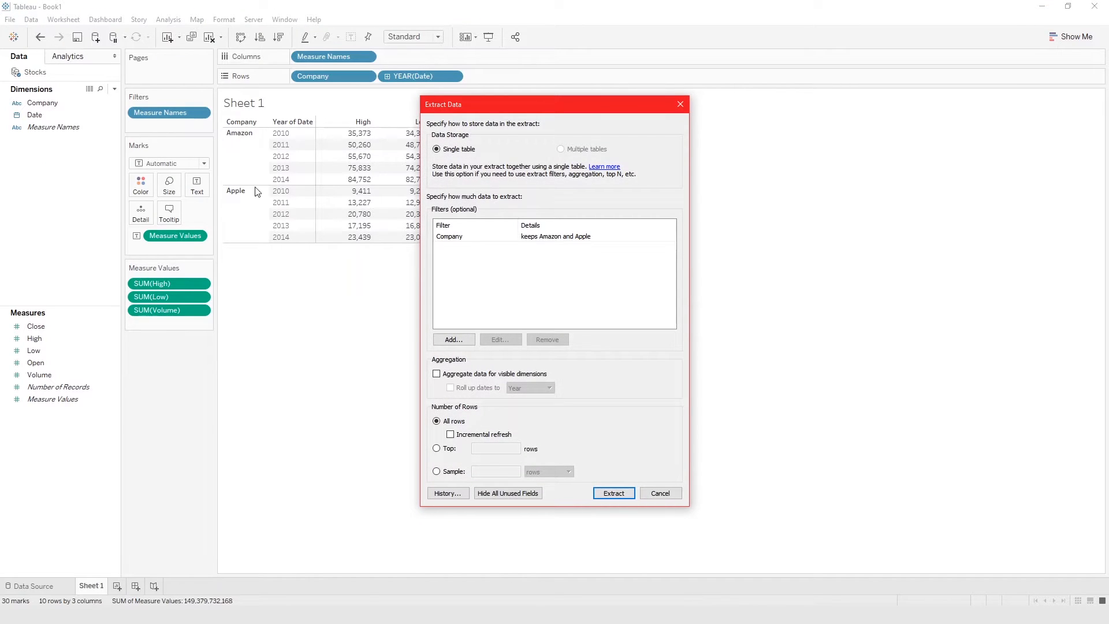
pyautogui.click(541, 242)
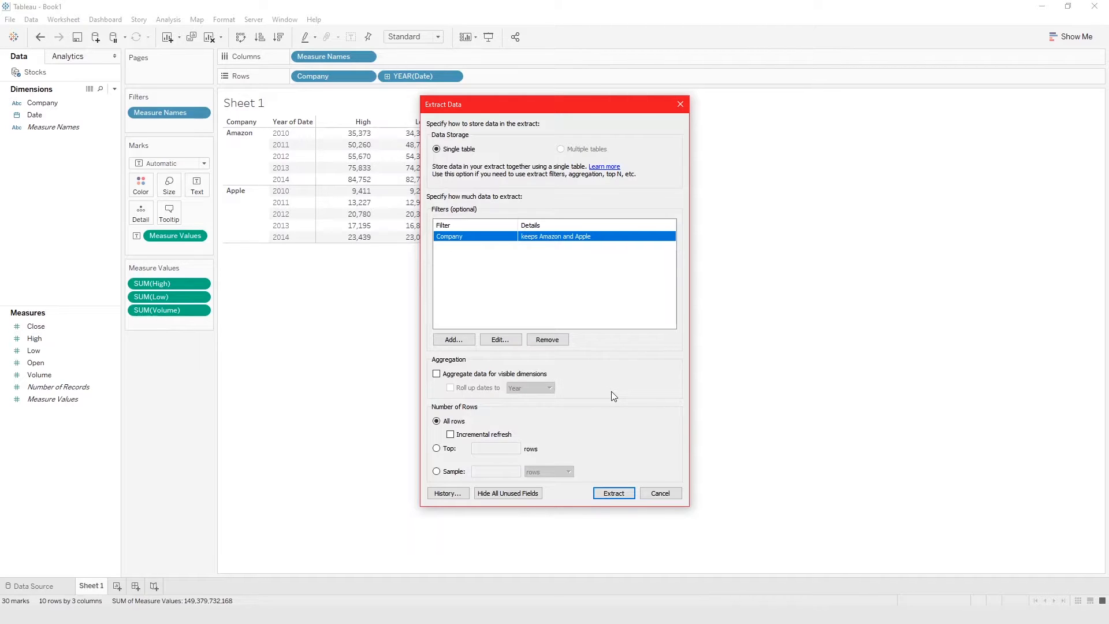
pyautogui.click(660, 494)
pyautogui.click(50, 583)
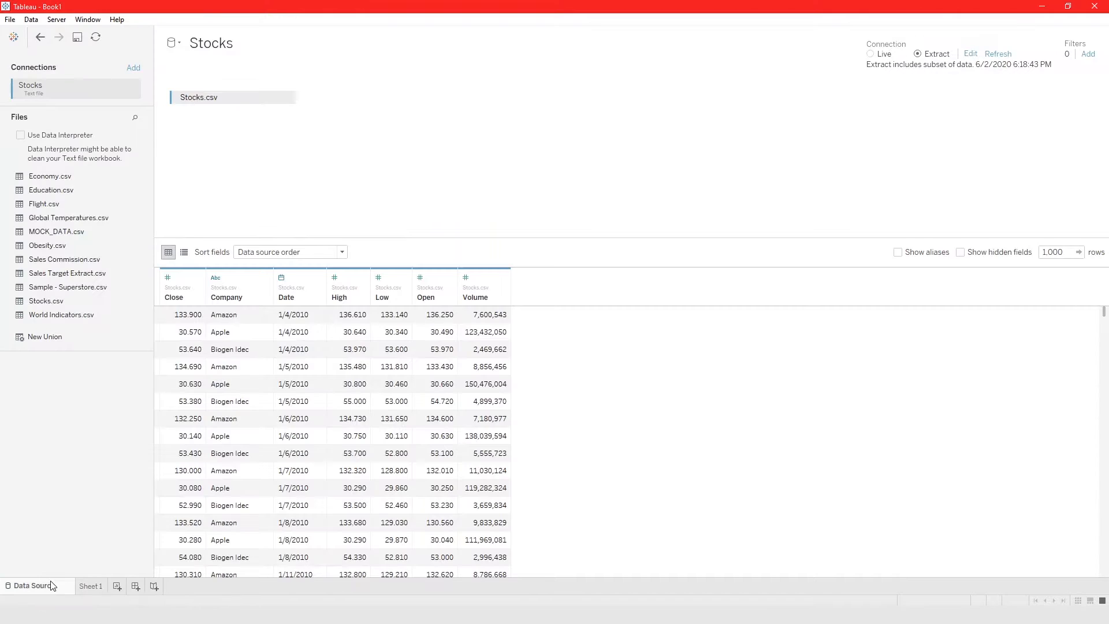
pyautogui.click(89, 587)
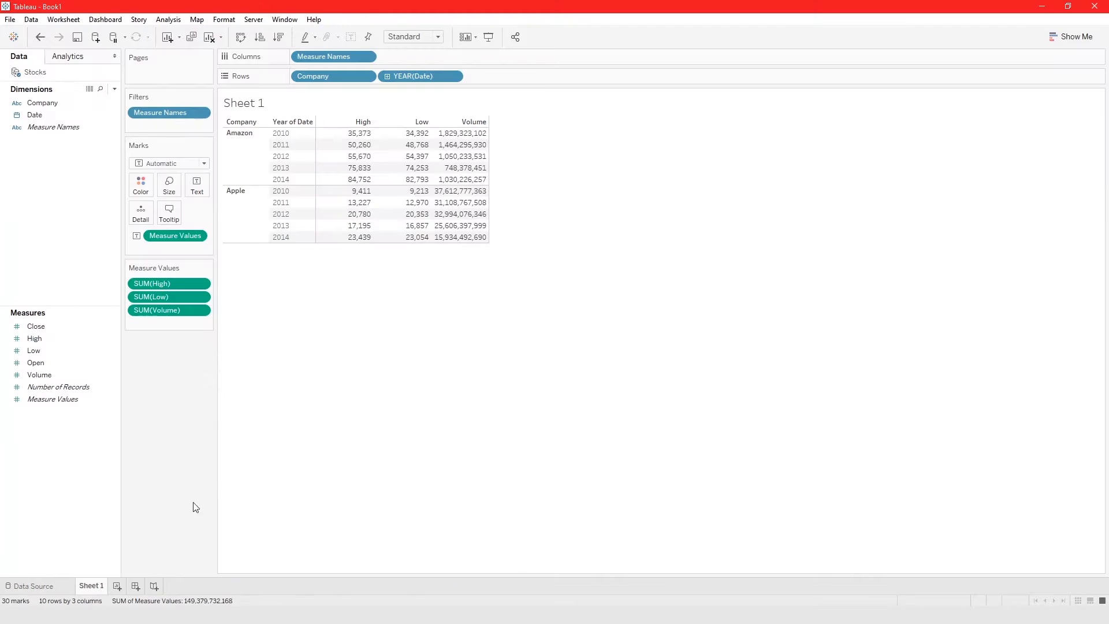
# Step: Remove the Company filter from the extract settings of the Stocks data source
pyautogui.rightClick(36, 77)
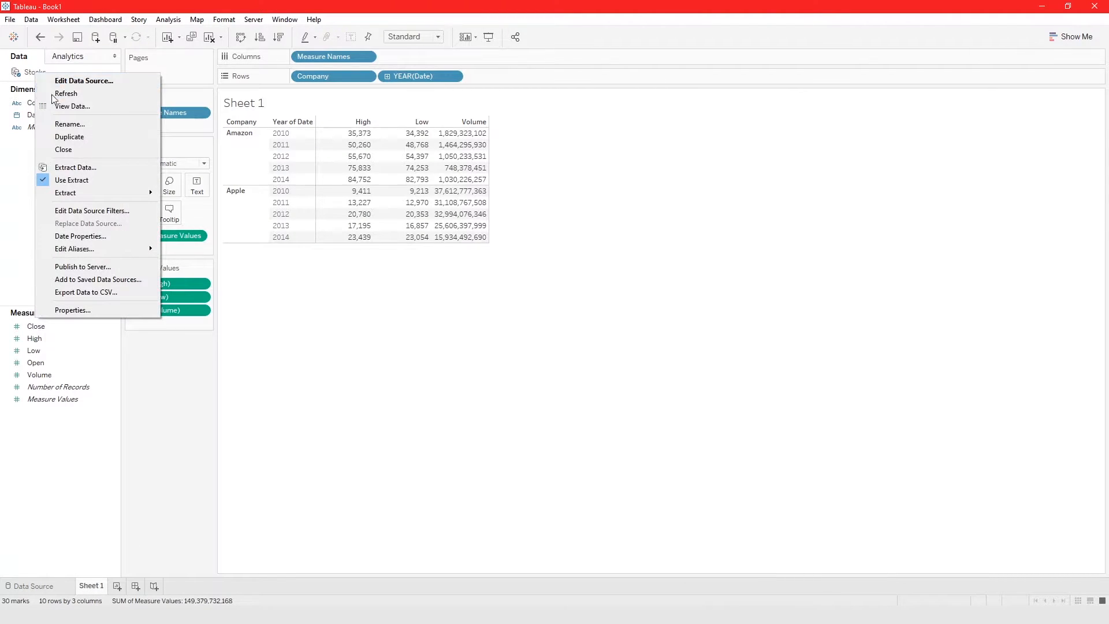
pyautogui.click(75, 164)
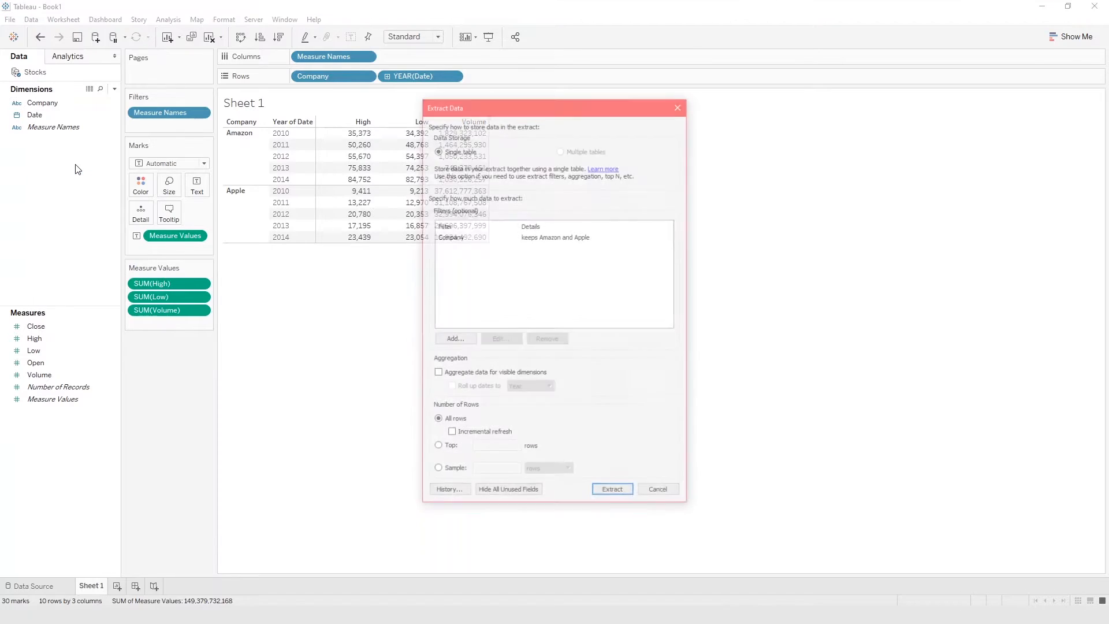
pyautogui.click(538, 238)
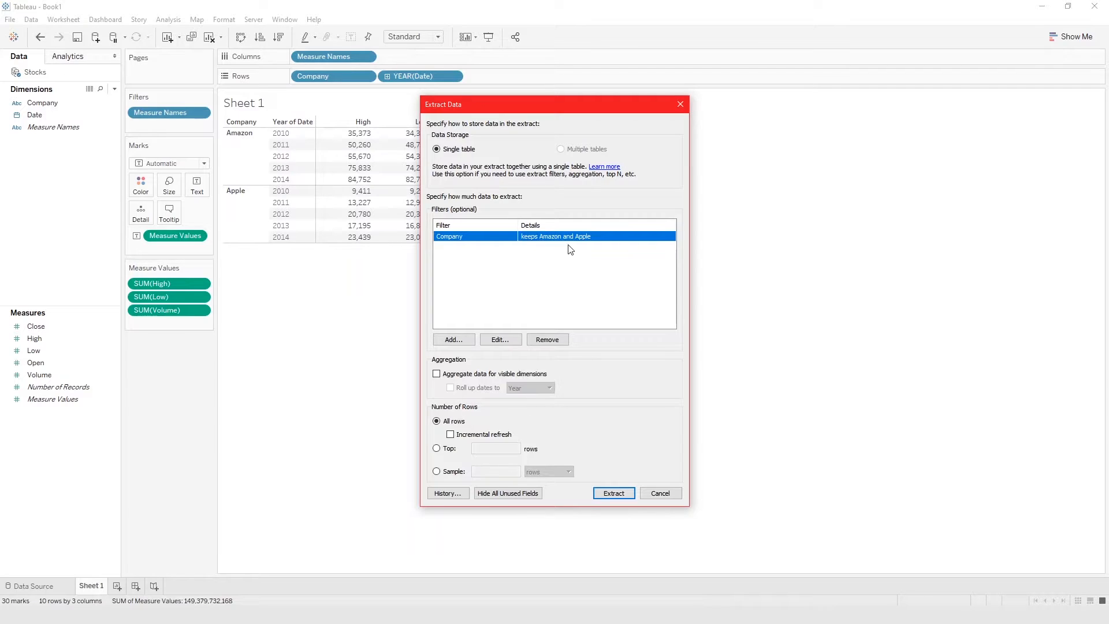
pyautogui.click(556, 339)
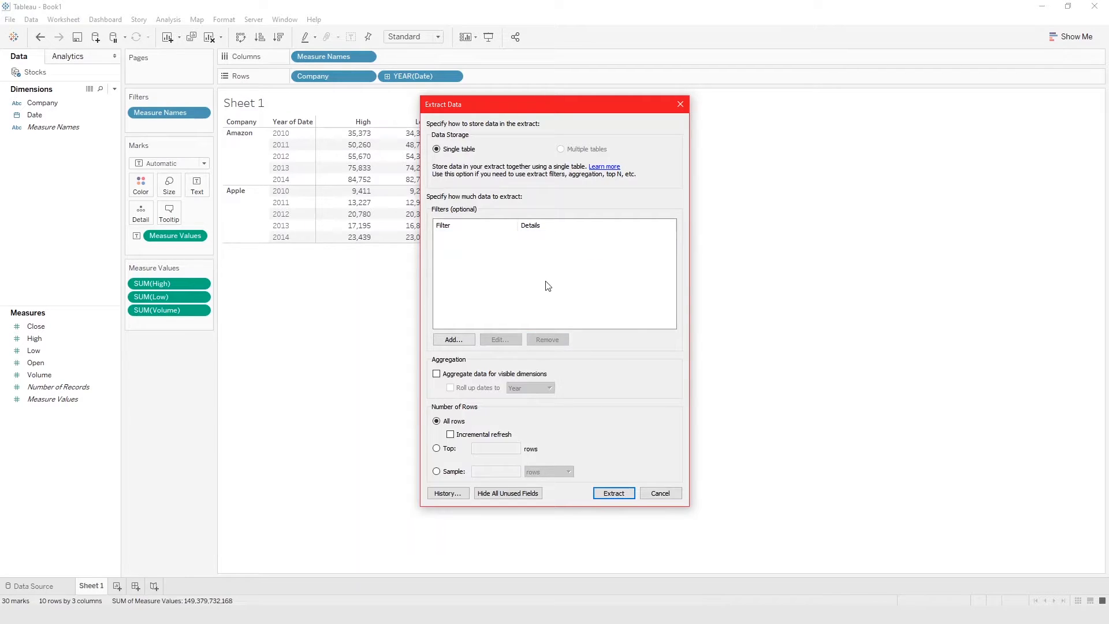
# Step: Add an extract filter on the Date field ranging from 1/4/2010 to 12/31/2012 and generate the Stocks extract
pyautogui.click(453, 339)
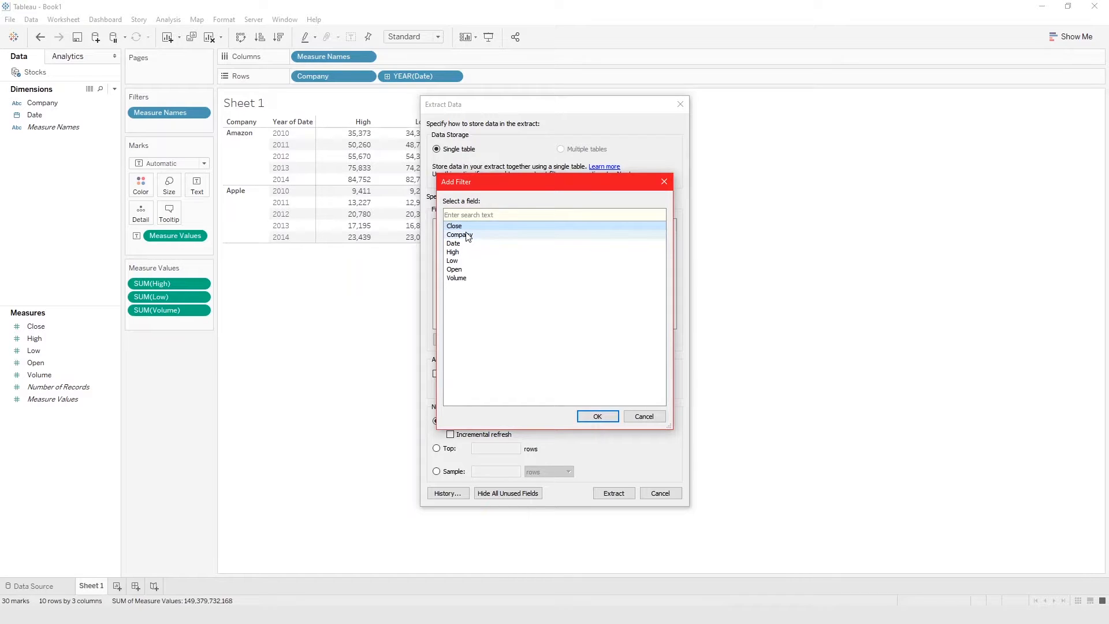
pyautogui.click(471, 243)
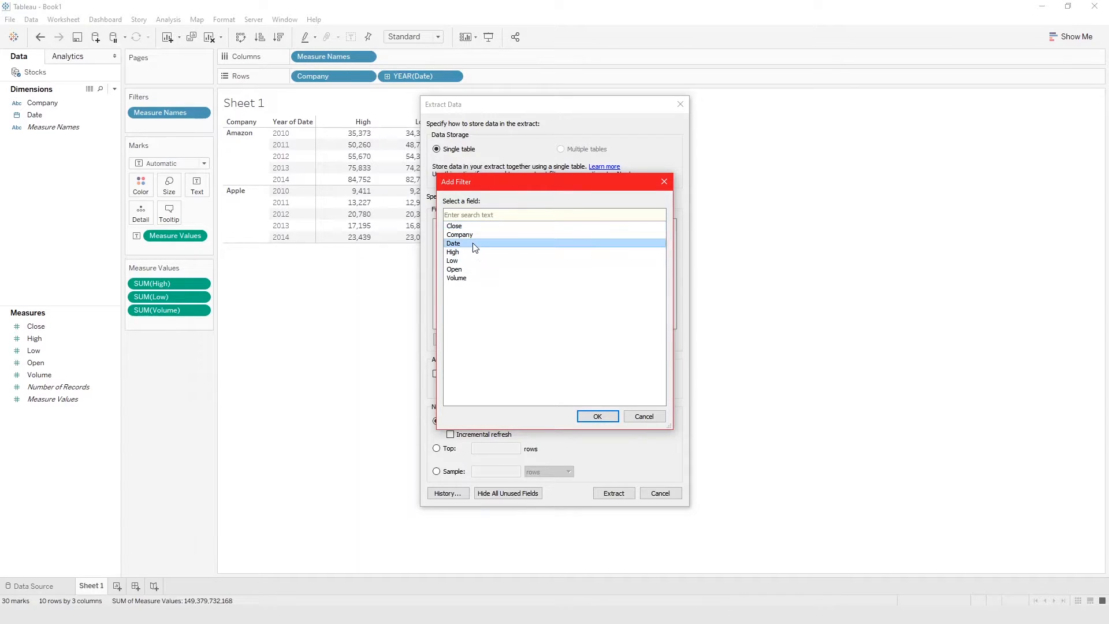
pyautogui.click(601, 416)
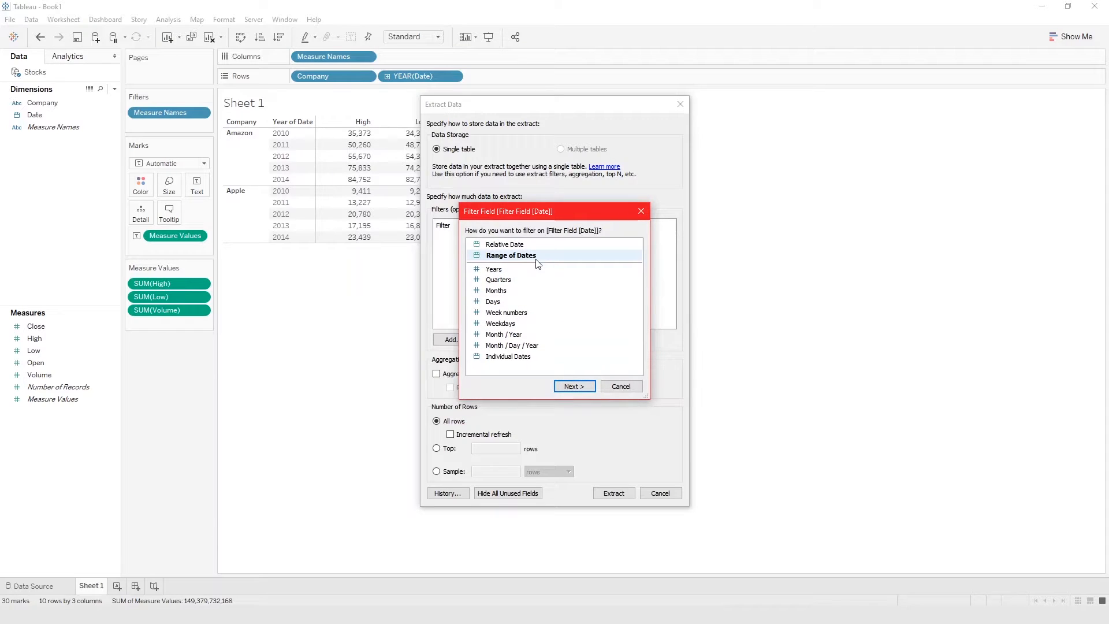
pyautogui.click(577, 386)
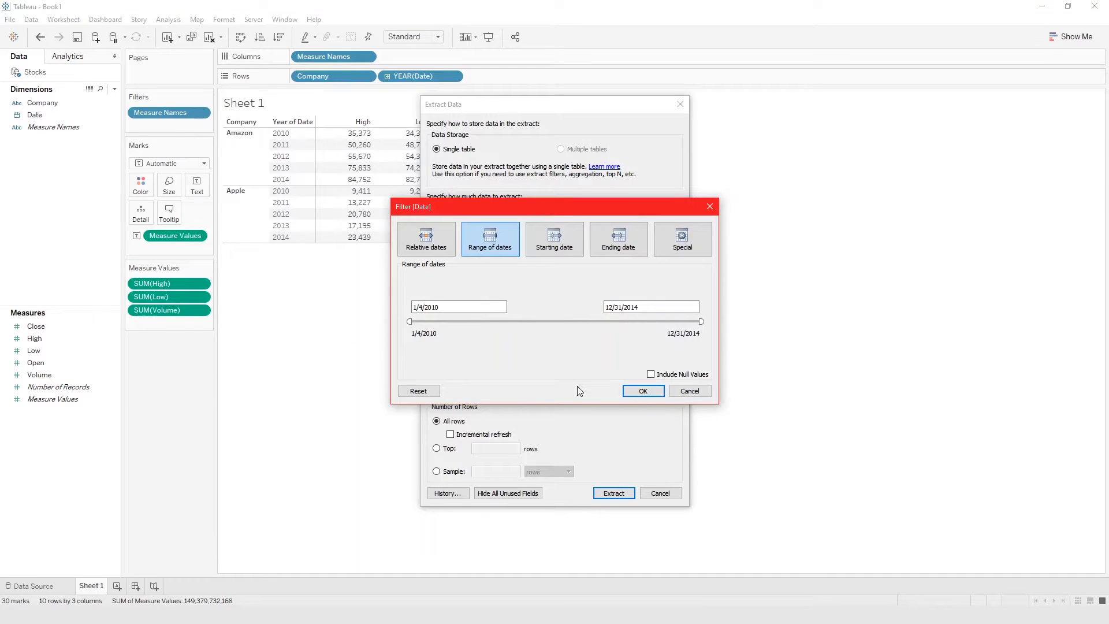
pyautogui.click(644, 307)
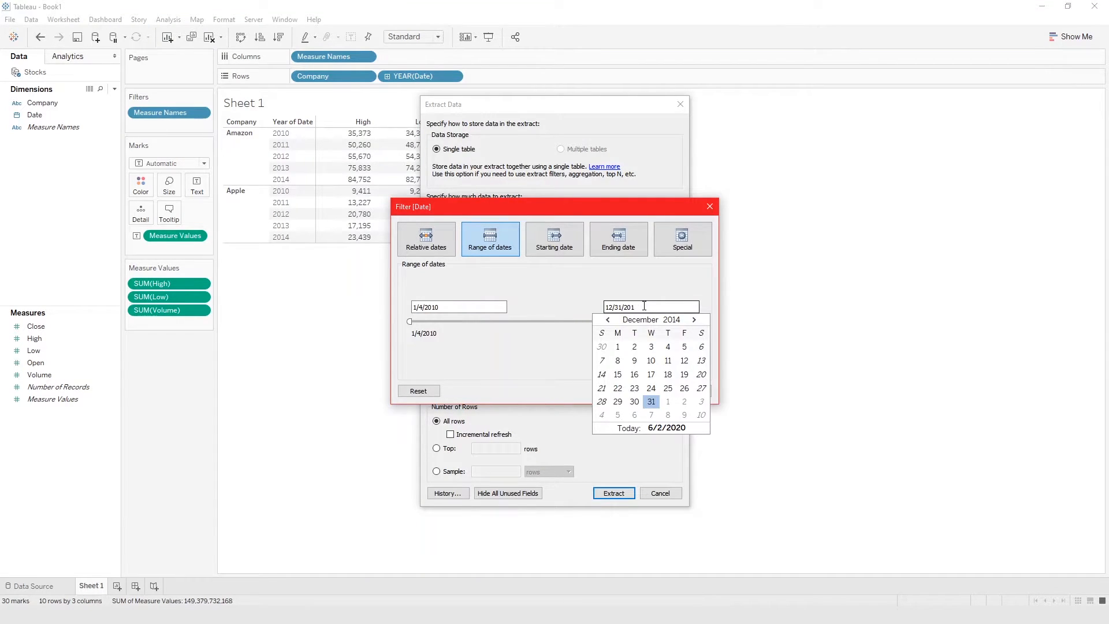
pyautogui.write('2')
pyautogui.click(640, 283)
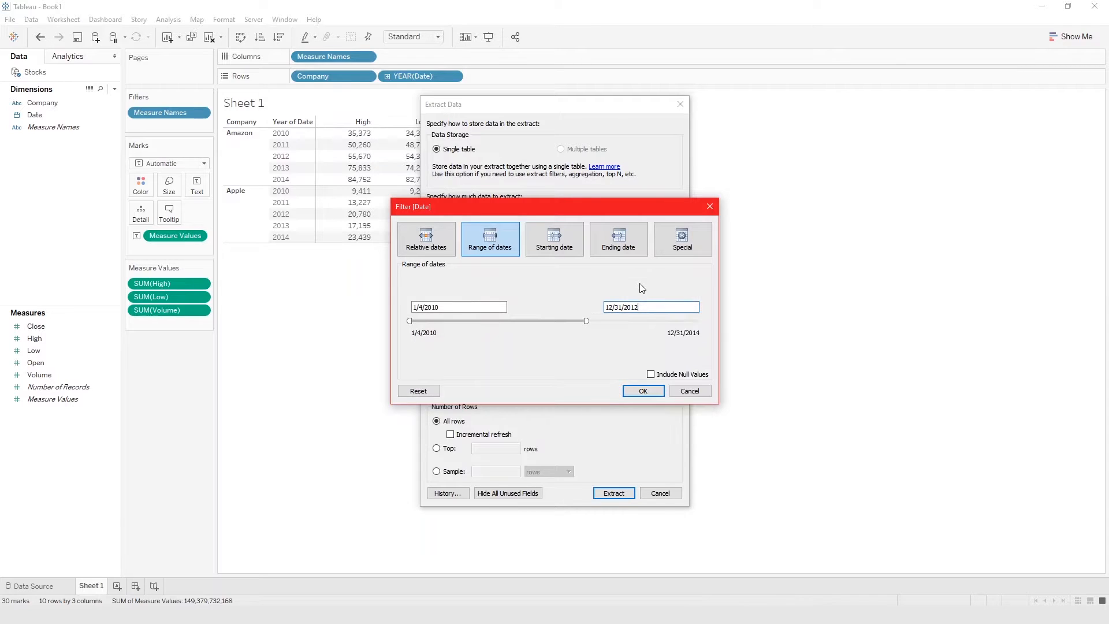
pyautogui.click(644, 393)
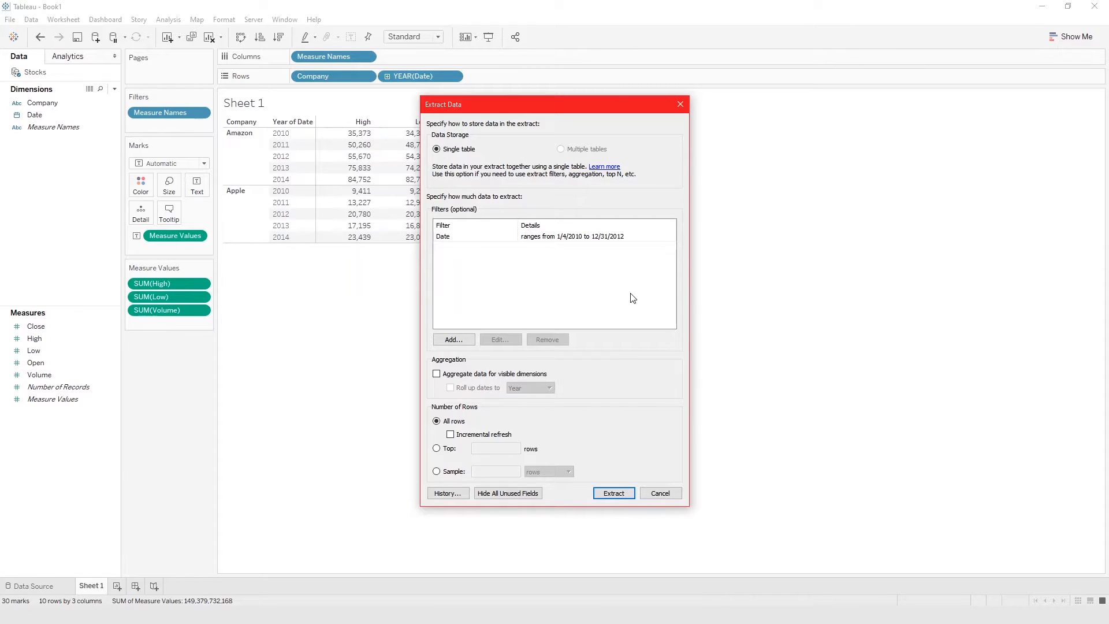
pyautogui.click(623, 494)
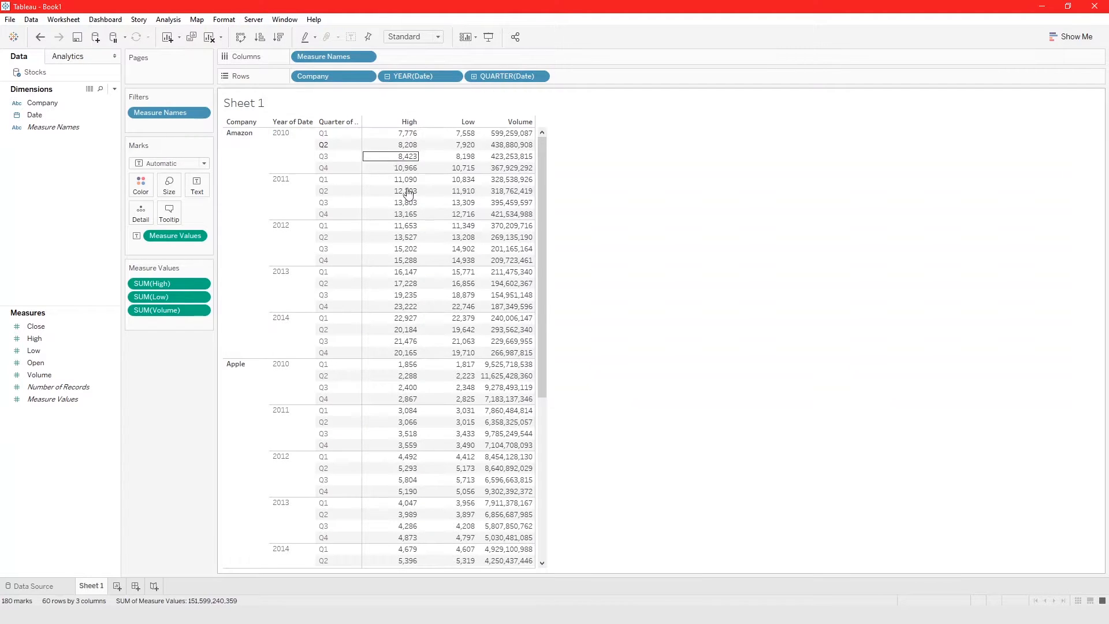
# Step: Turn off the date roll-up and the aggregation for visible dimensions in the Stocks extract settings, and generate the extract
pyautogui.scroll(-3, 434, 306)
pyautogui.scroll(-2, 432, 309)
pyautogui.scroll(5, 432, 309)
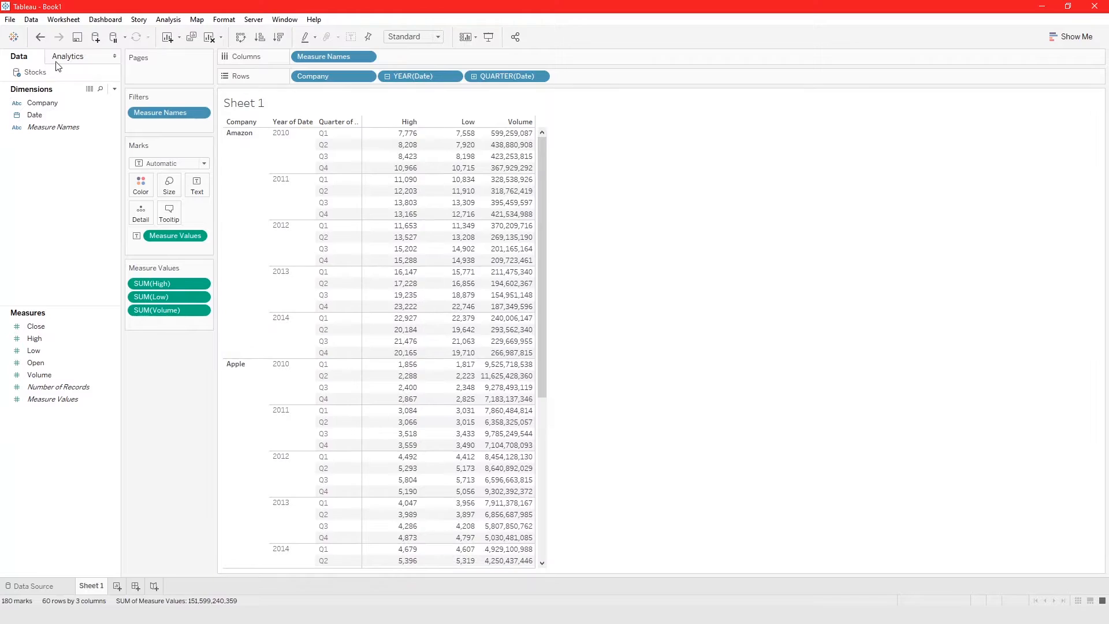
pyautogui.rightClick(40, 72)
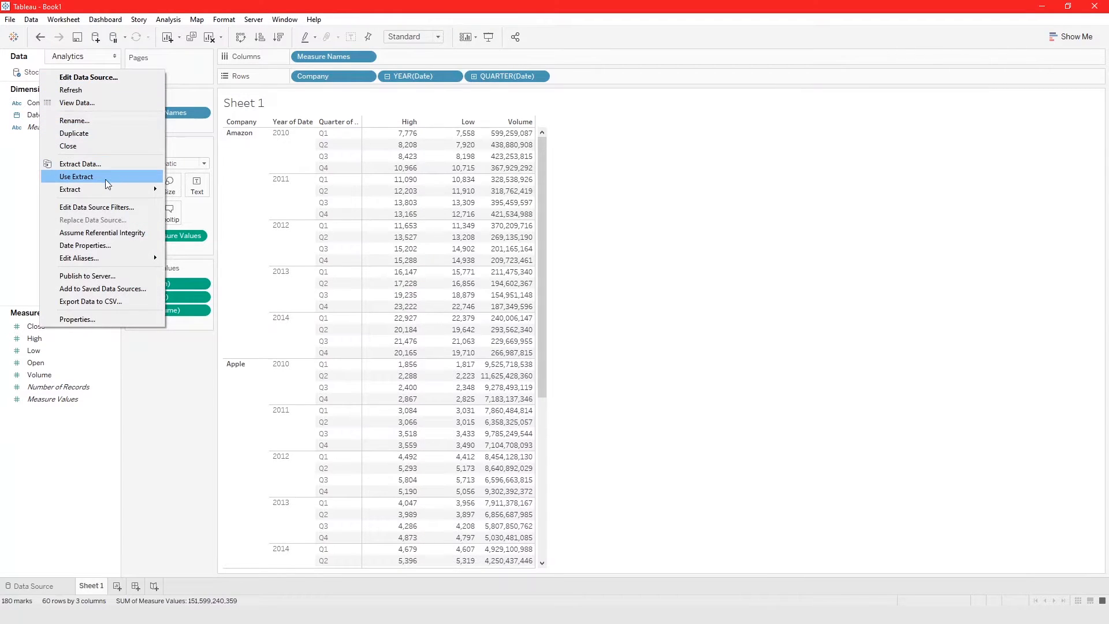
pyautogui.click(85, 165)
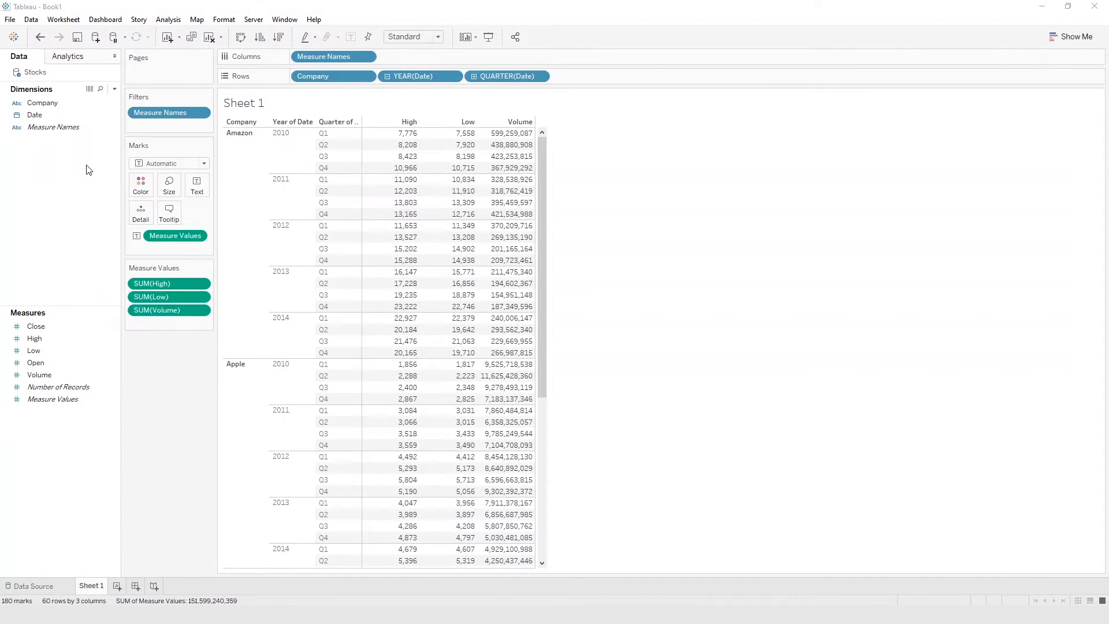
pyautogui.click(552, 239)
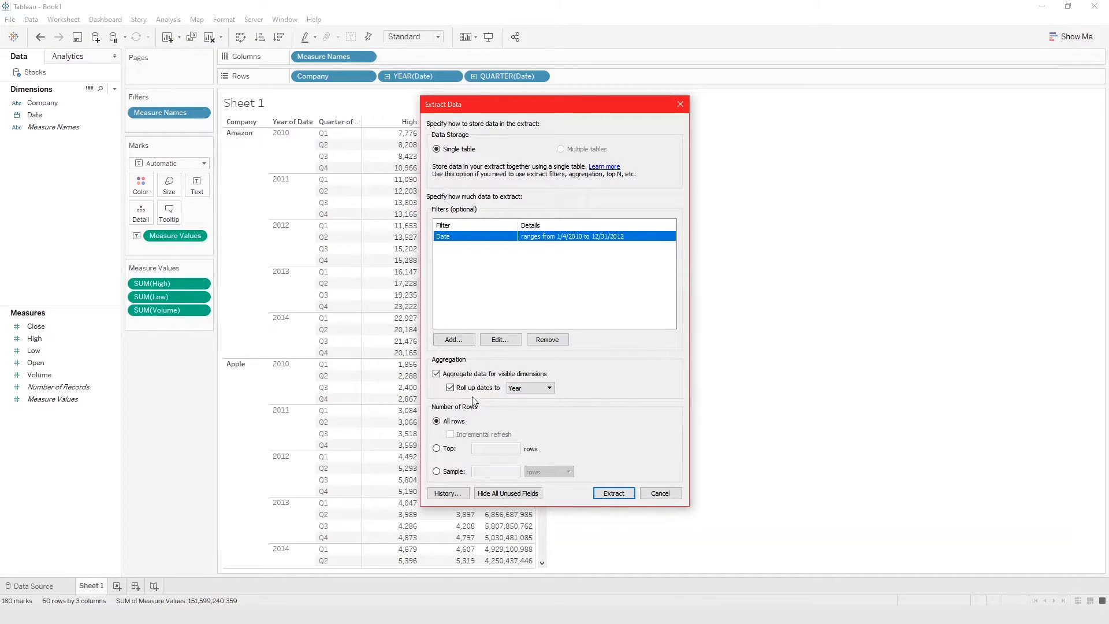
pyautogui.click(450, 387)
pyautogui.click(436, 373)
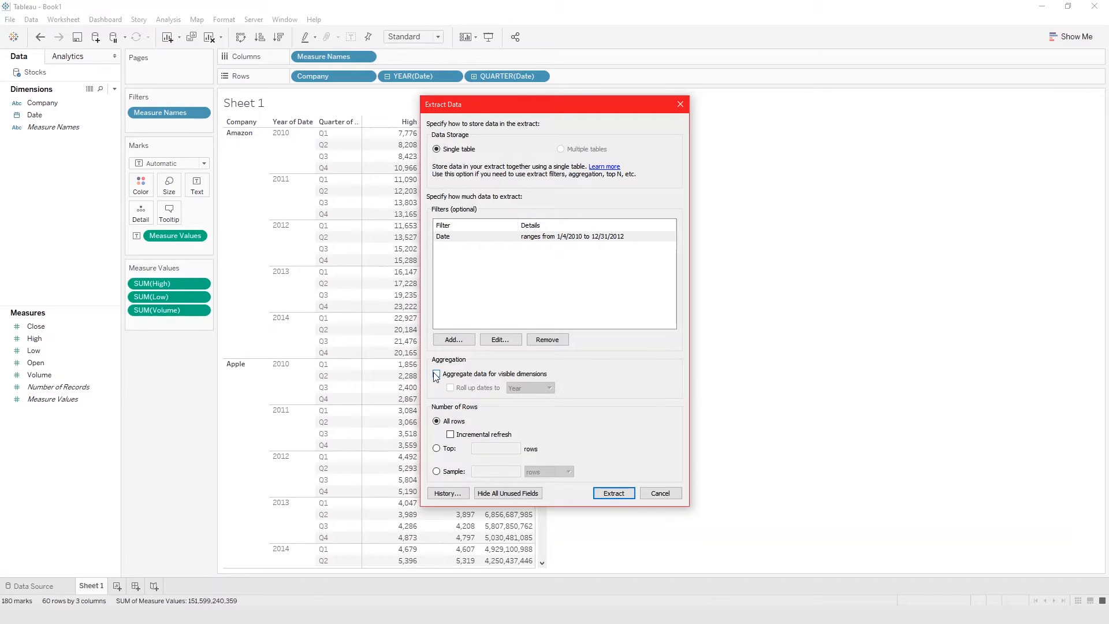
pyautogui.click(616, 495)
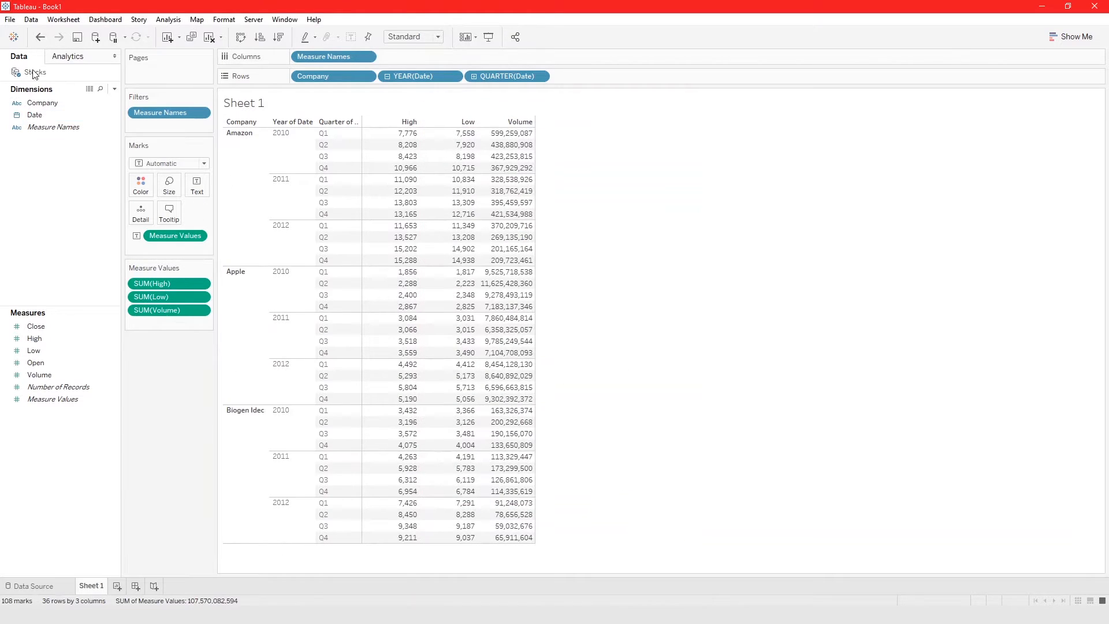
# Step: Turn on aggregation for visible dimensions in the Stocks extract settings without a date roll-up, and regenerate the extract
pyautogui.rightClick(36, 73)
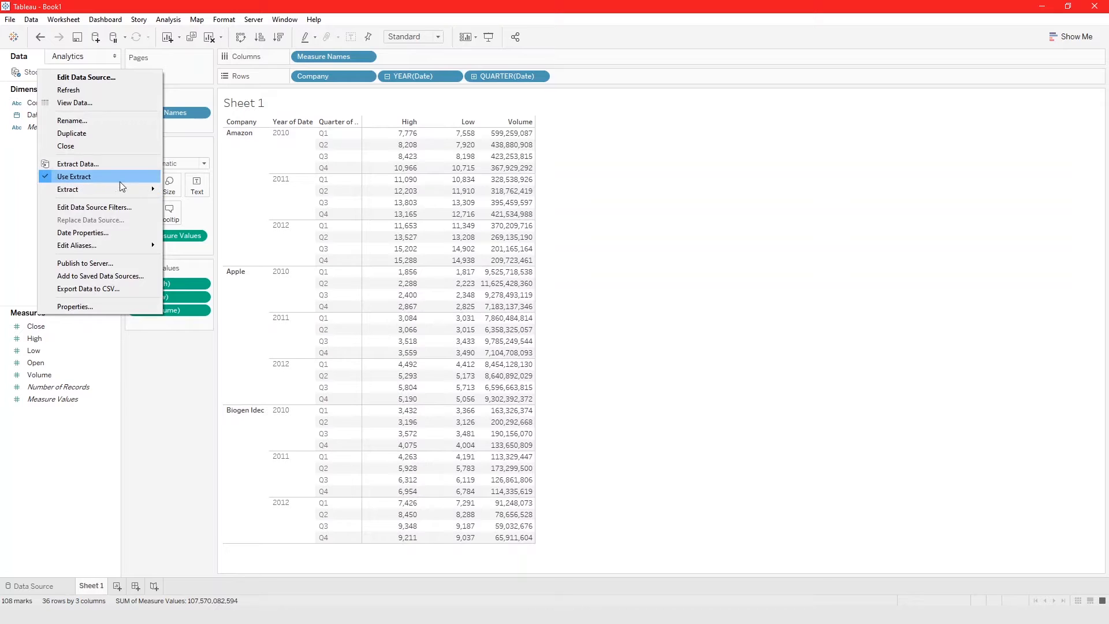
pyautogui.click(746, 332)
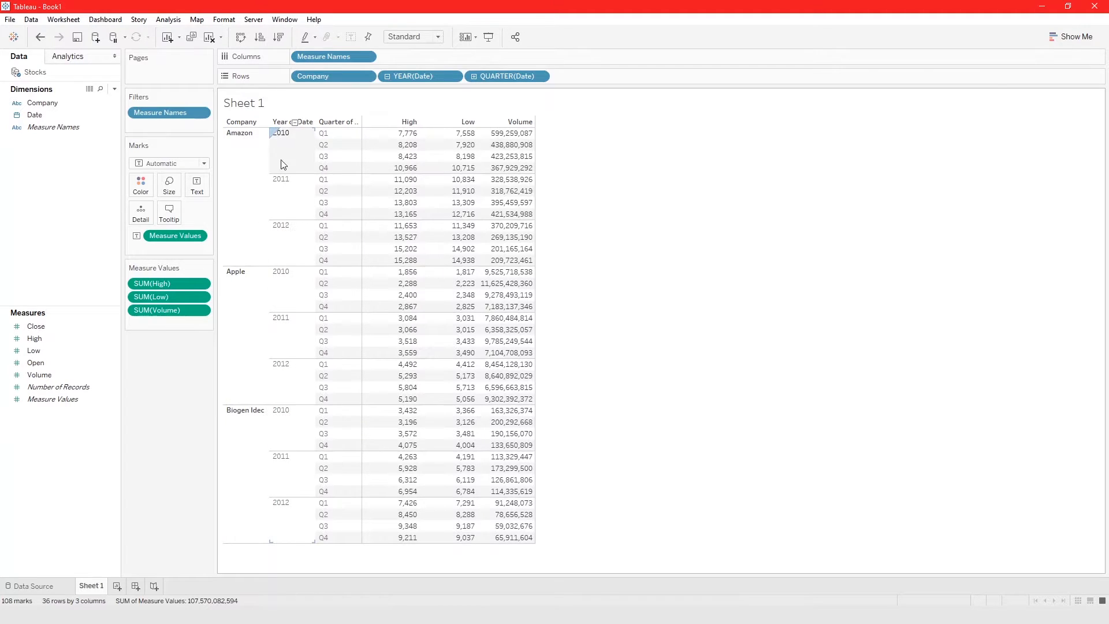
pyautogui.rightClick(34, 75)
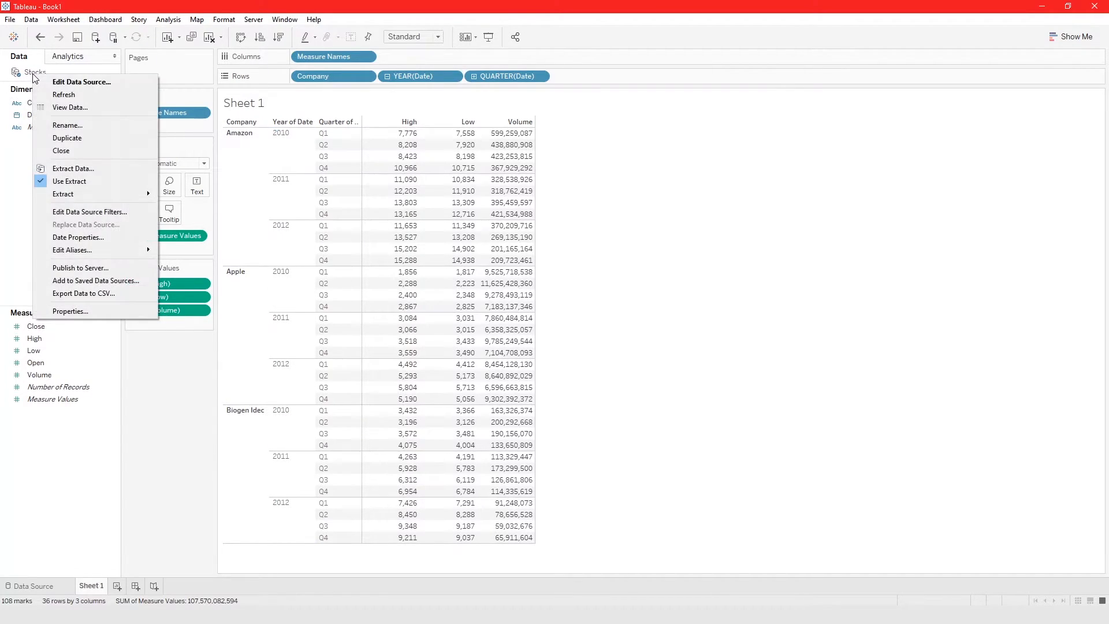
pyautogui.click(99, 169)
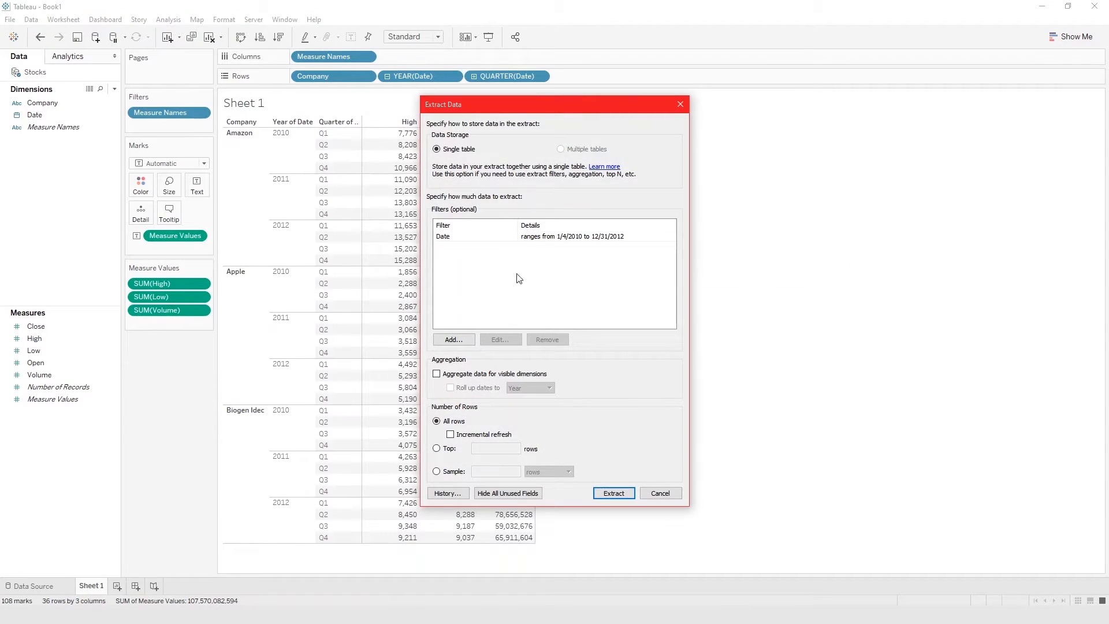
pyautogui.click(437, 374)
pyautogui.click(616, 495)
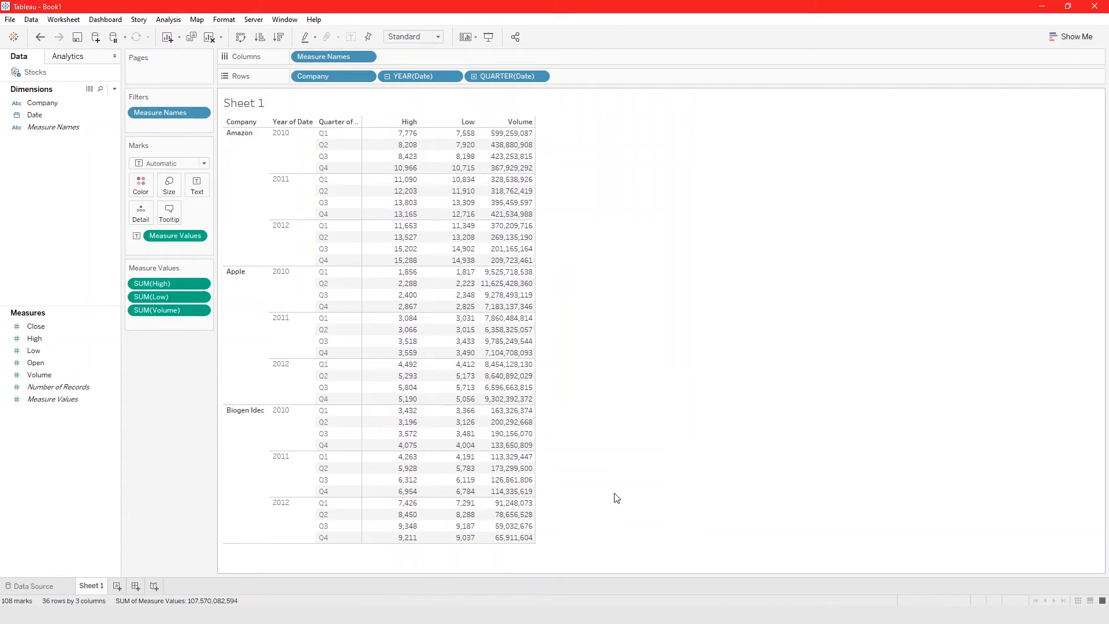
# Step: Roll up the dates in the Stocks extract to Year and regenerate it, accepting that the displayed data may change
pyautogui.rightClick(34, 74)
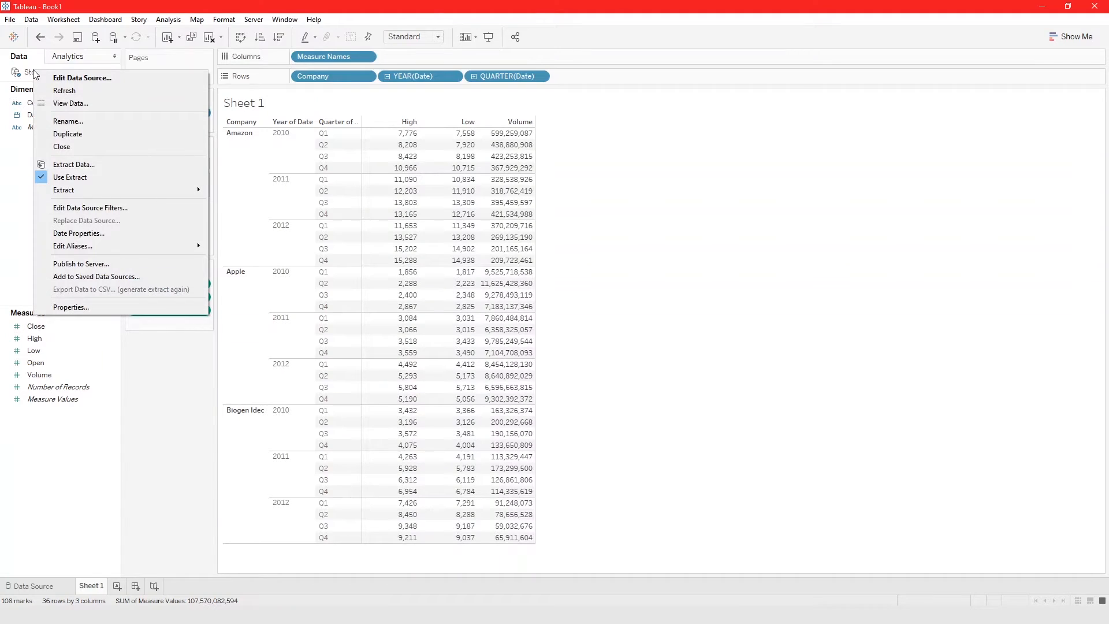
pyautogui.click(85, 166)
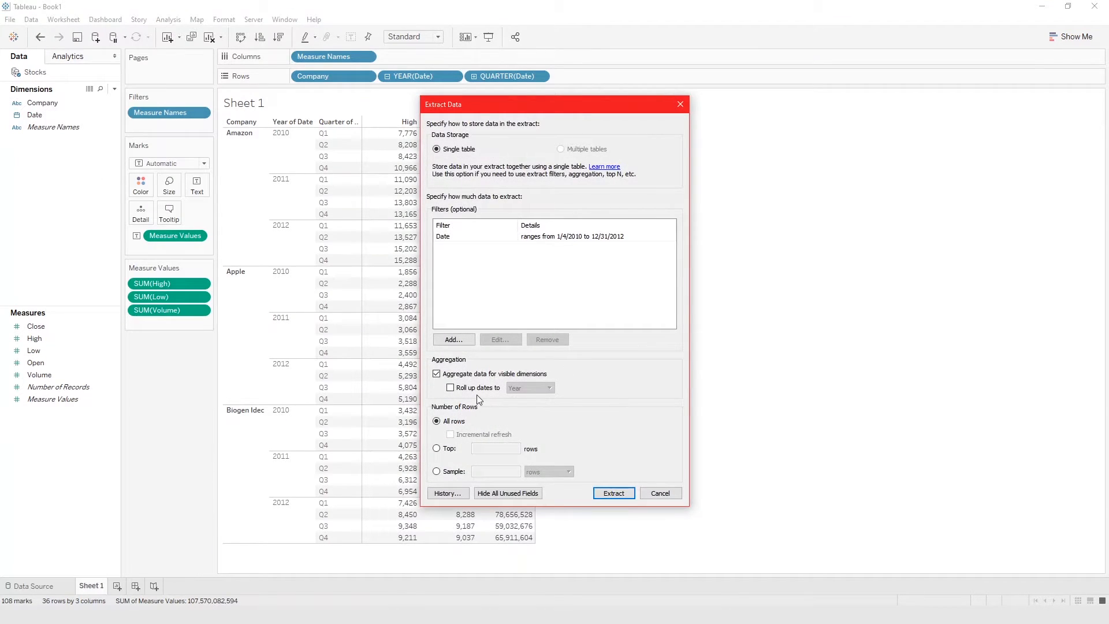
pyautogui.click(483, 389)
pyautogui.click(526, 389)
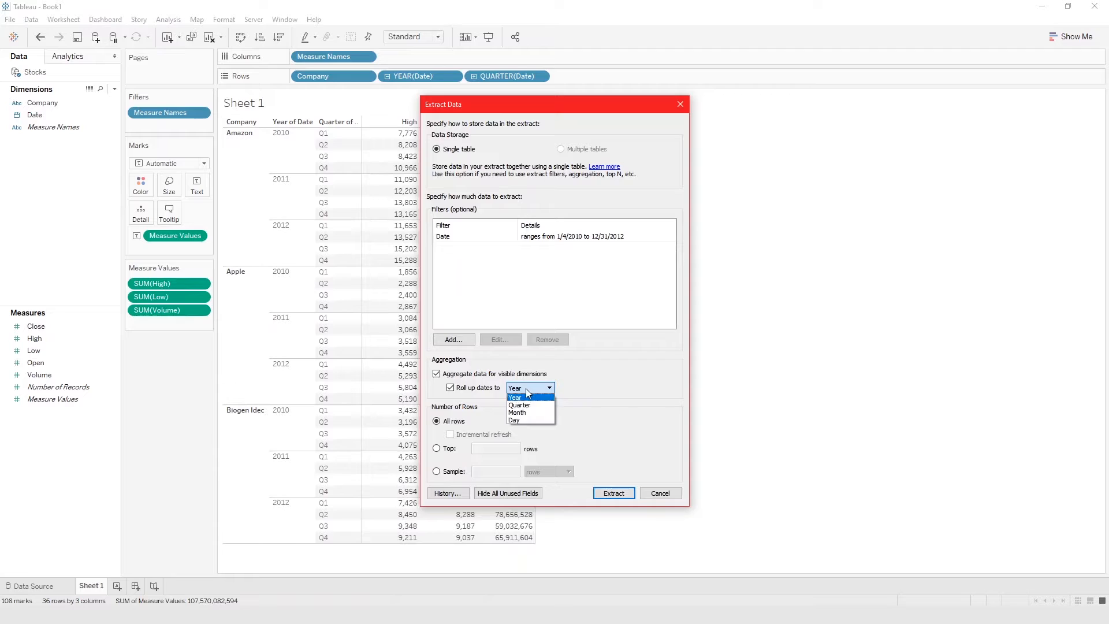
pyautogui.click(596, 393)
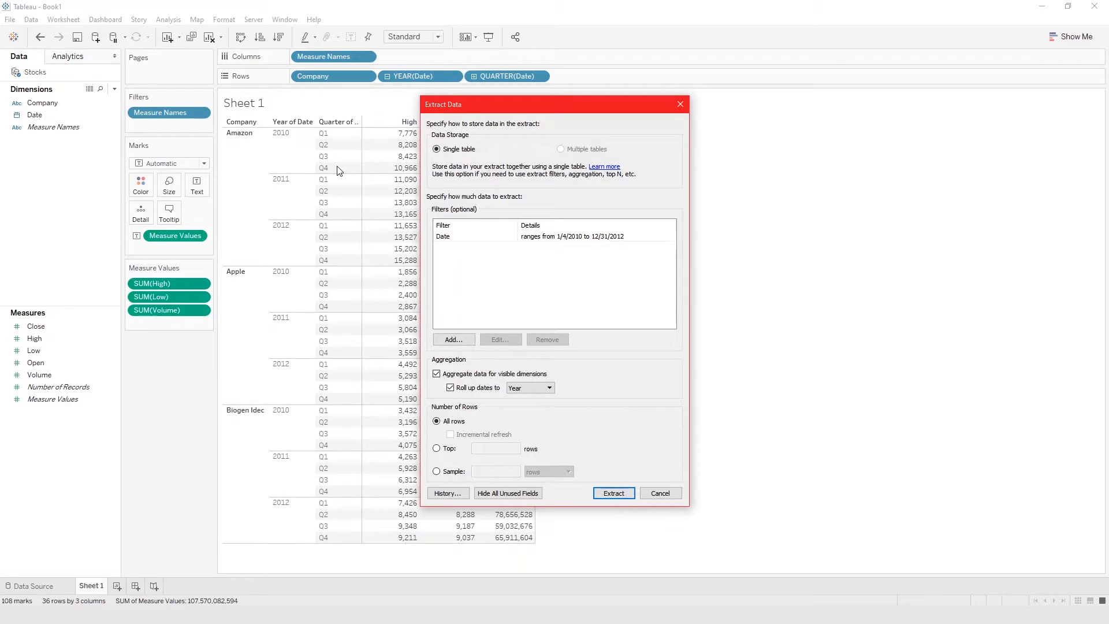
pyautogui.click(621, 495)
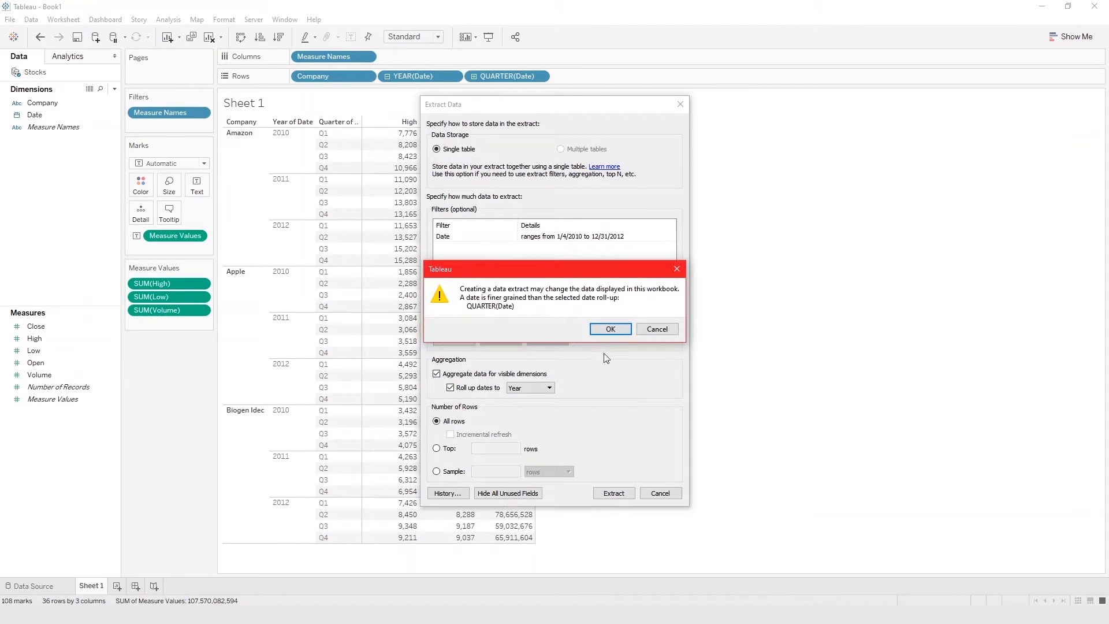
pyautogui.click(608, 331)
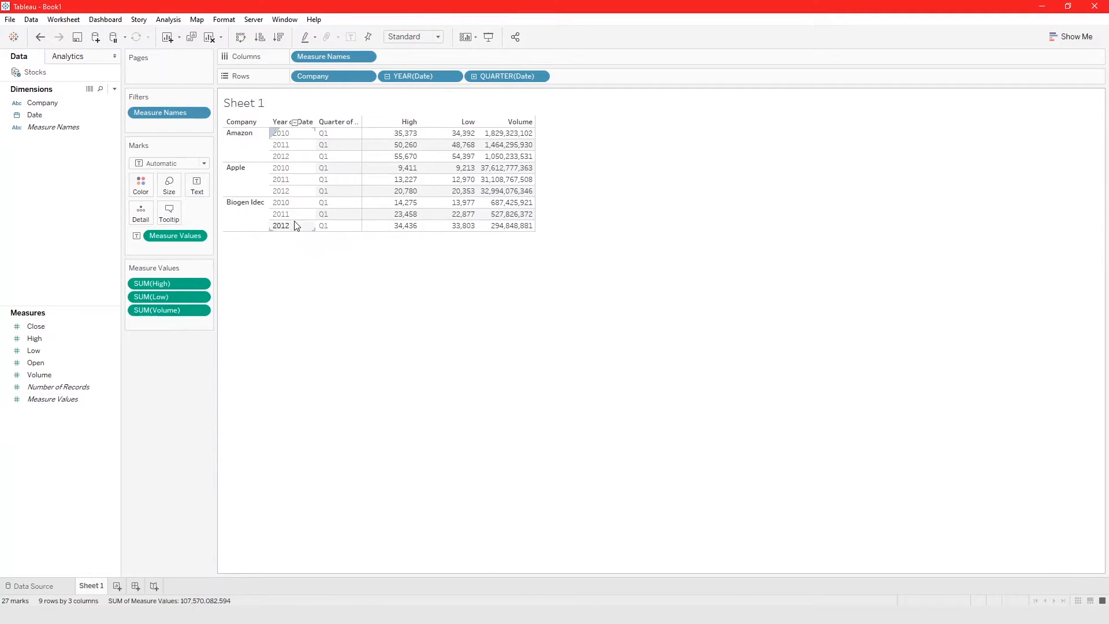
# Step: Set the Stocks extract's date roll-up to Quarter and regenerate the extract
pyautogui.rightClick(43, 72)
pyautogui.click(95, 165)
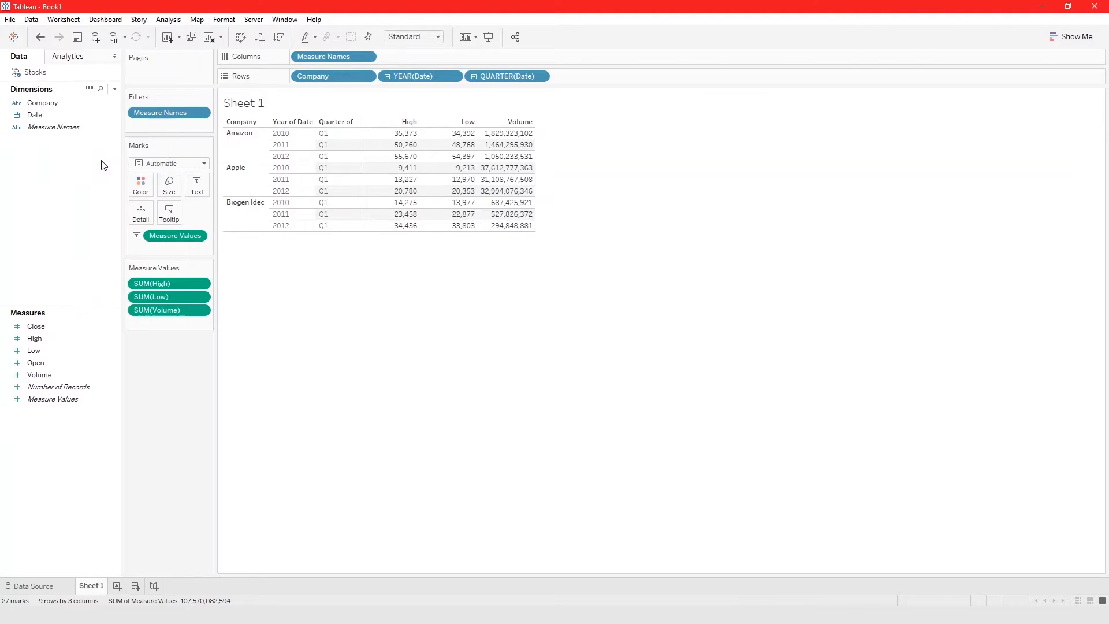
pyautogui.click(530, 387)
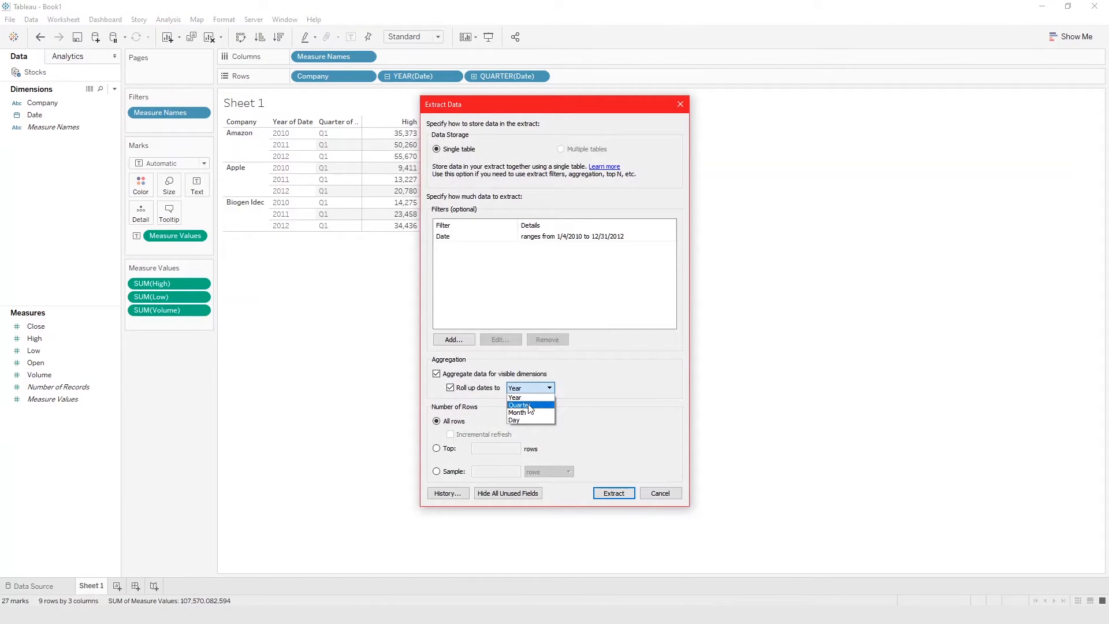
pyautogui.click(528, 405)
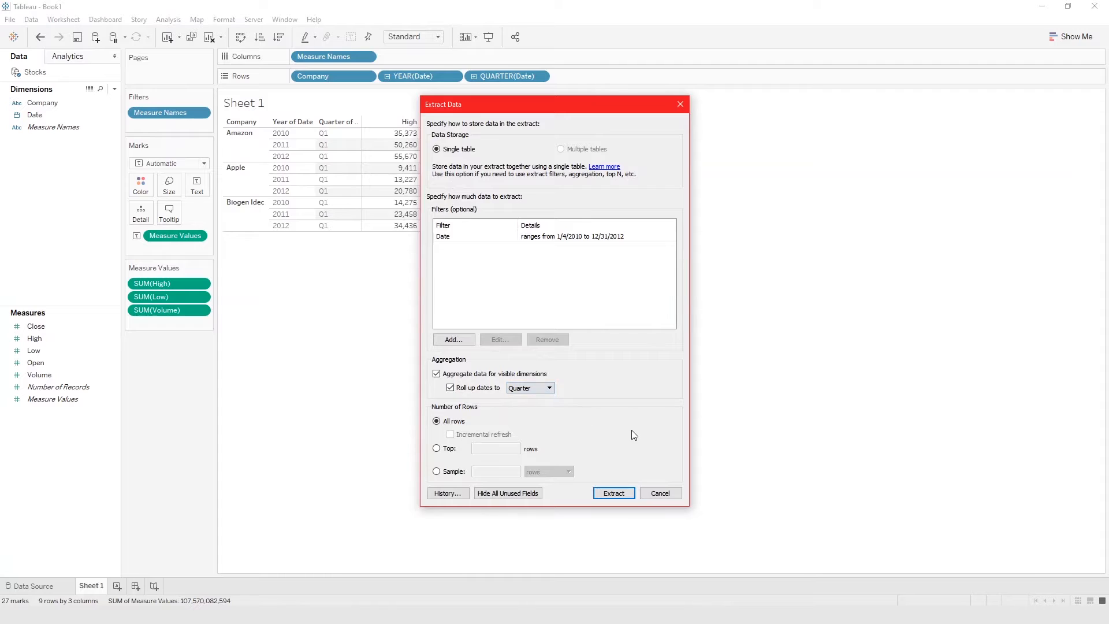
pyautogui.click(614, 494)
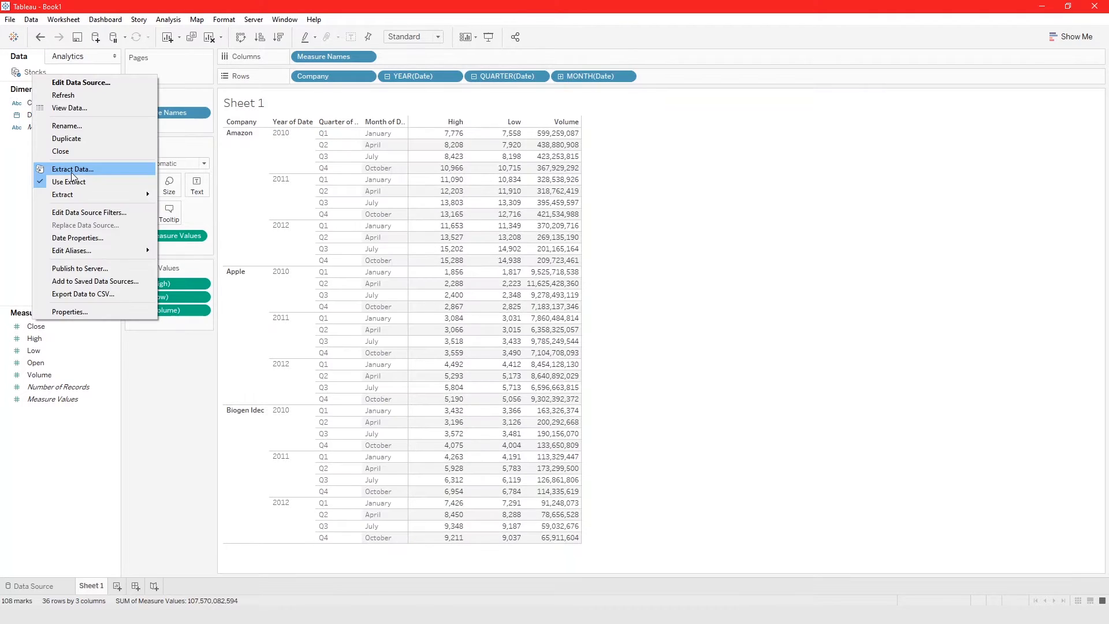
# Step: Change the Stocks extract's date roll-up to a level fine enough for individual months, and regenerate the extract
pyautogui.click(71, 169)
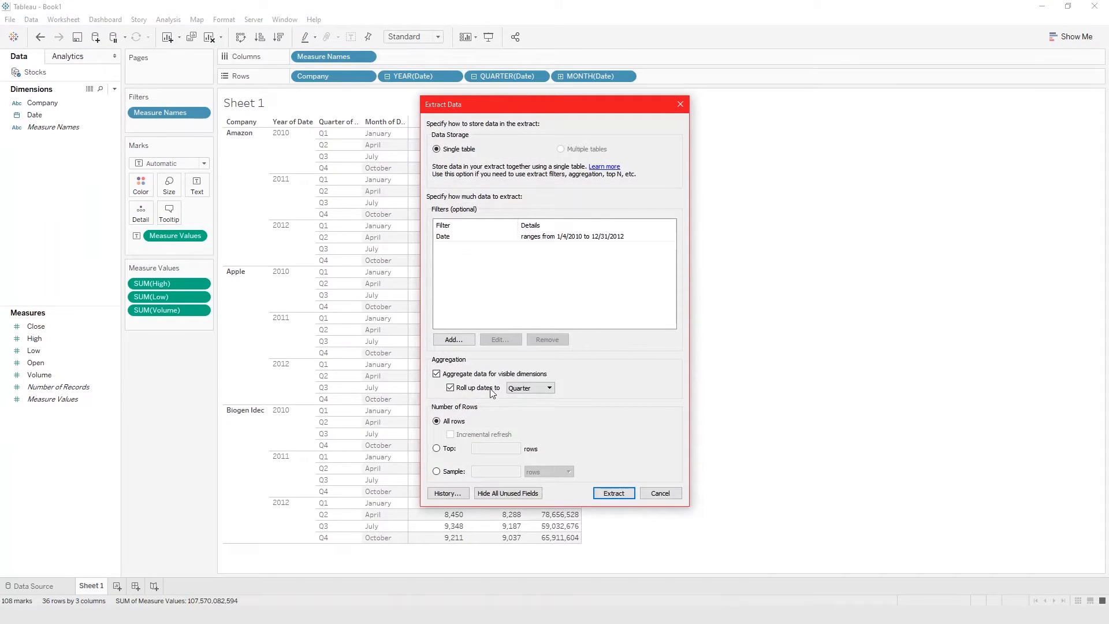
pyautogui.click(515, 387)
pyautogui.click(537, 419)
pyautogui.click(622, 496)
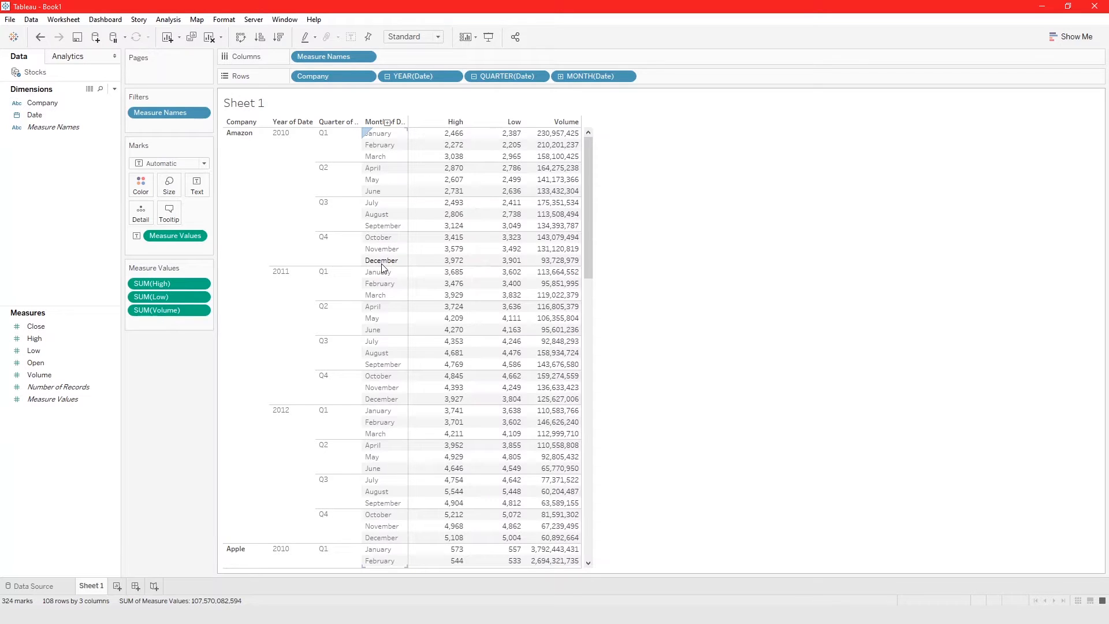
# Step: Turn off the date roll-up and the aggregation for visible dimensions in the Stocks extract settings
pyautogui.rightClick(30, 77)
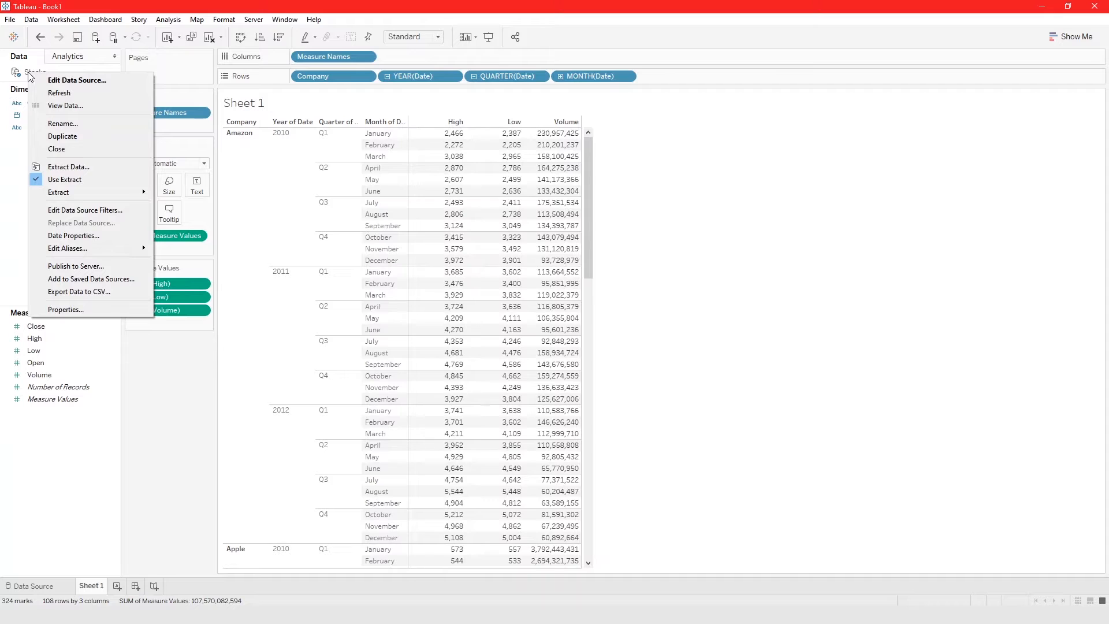
pyautogui.click(71, 167)
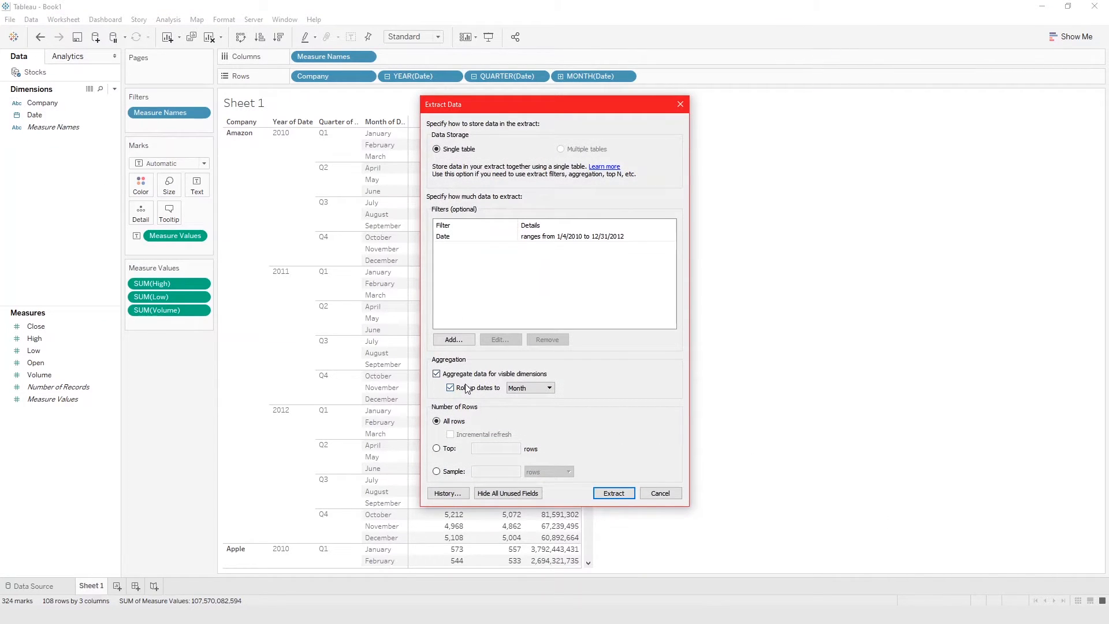
pyautogui.click(450, 389)
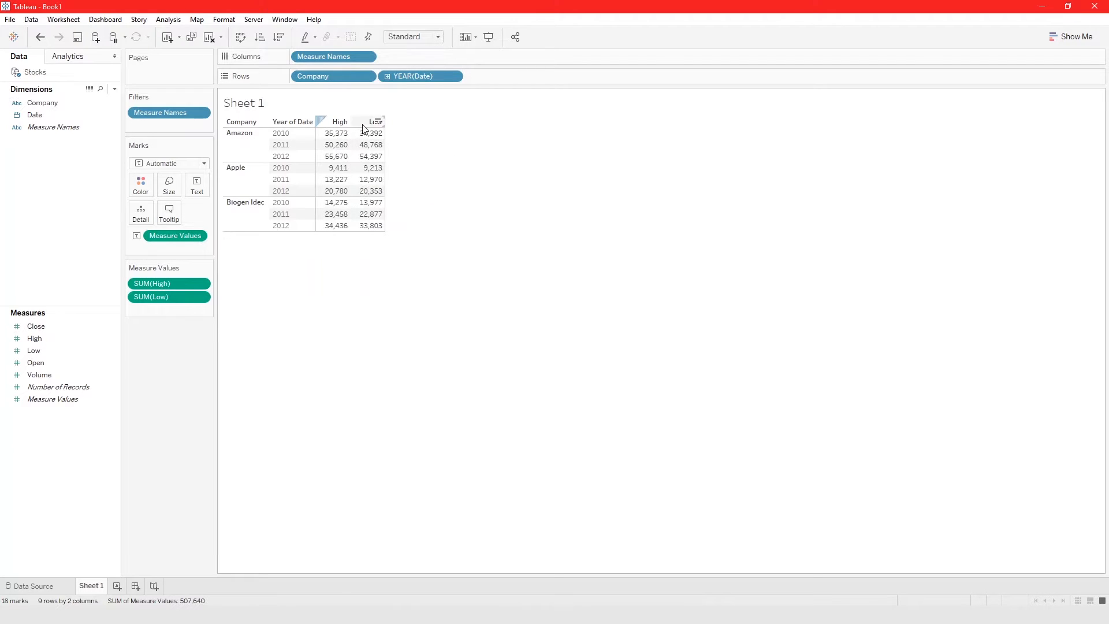
# Step: Reopen the Stocks extract settings and remove the existing Date range filter
pyautogui.rightClick(42, 73)
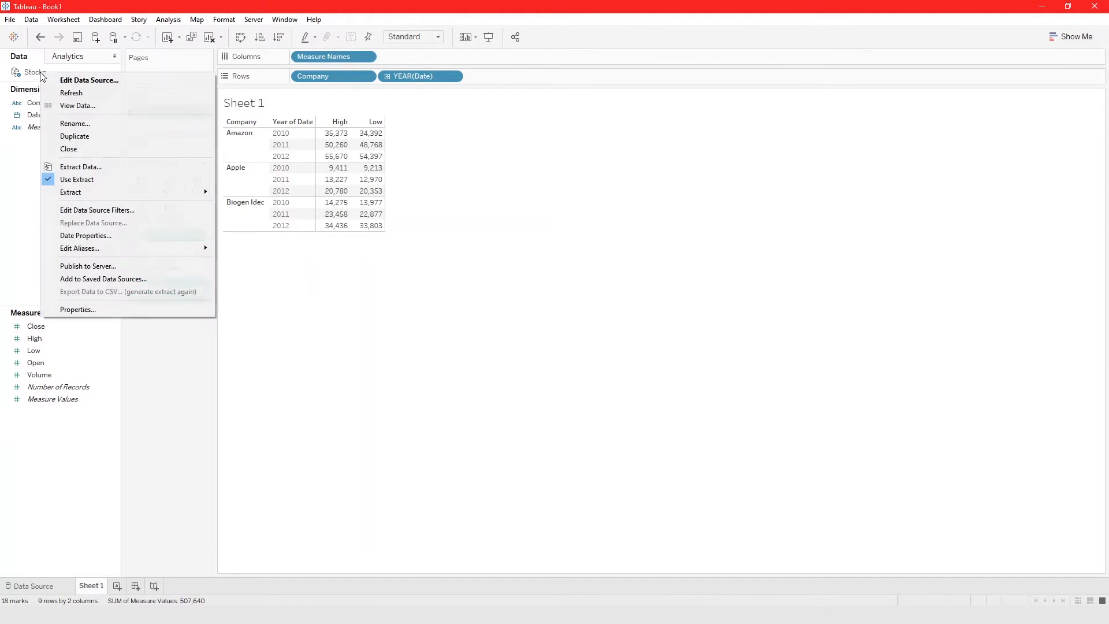
pyautogui.click(92, 169)
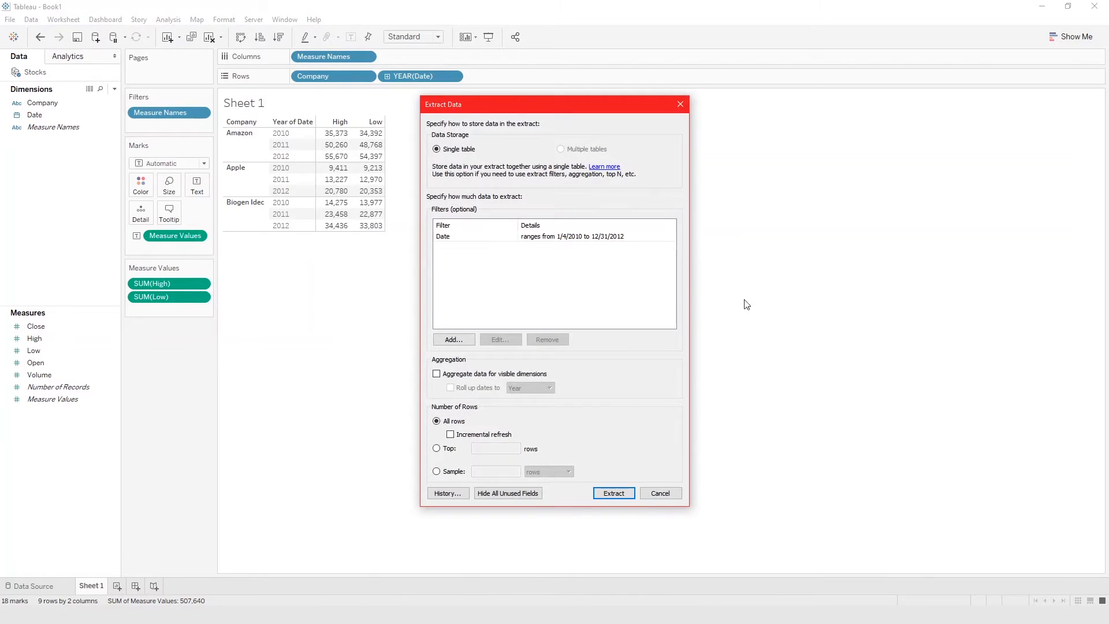
pyautogui.click(532, 238)
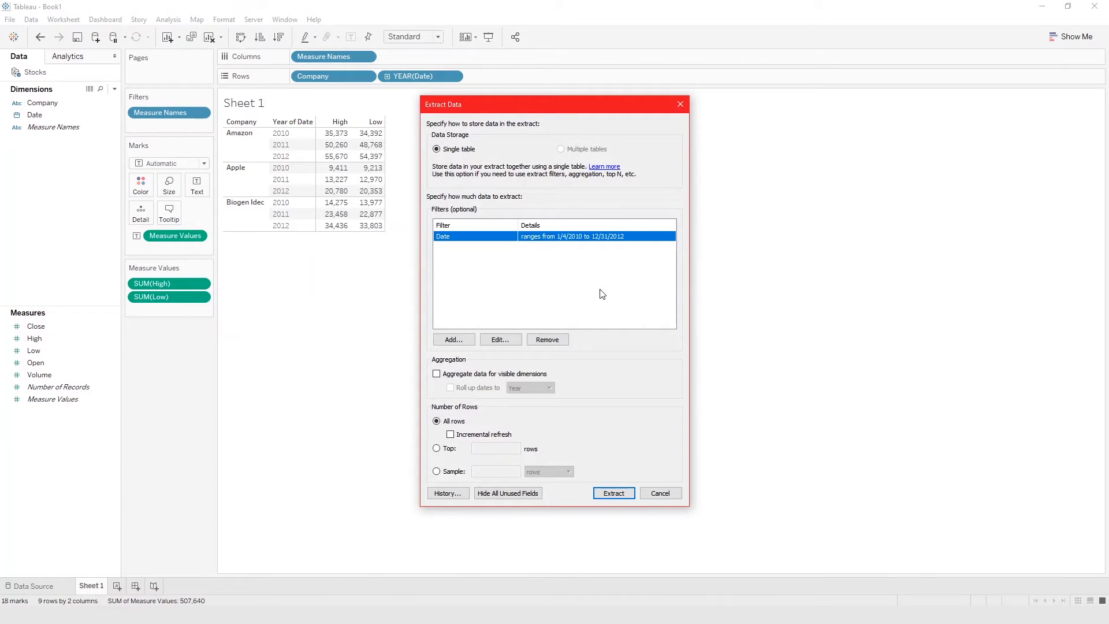
pyautogui.click(556, 341)
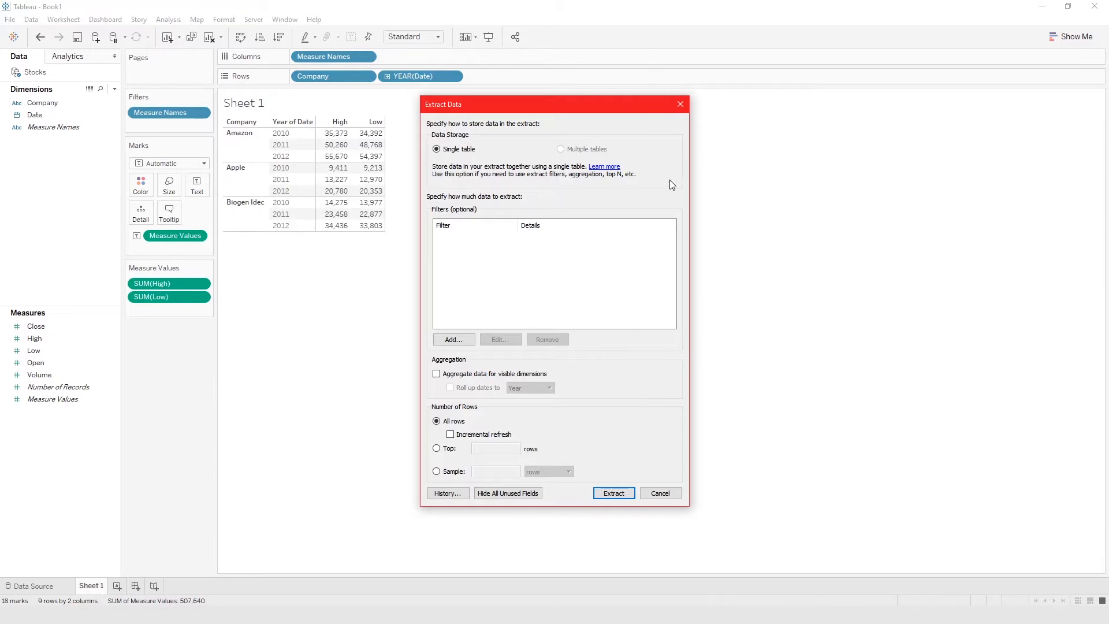
# Step: Add an extract filter on the Low field with a maximum value of 300
pyautogui.click(455, 340)
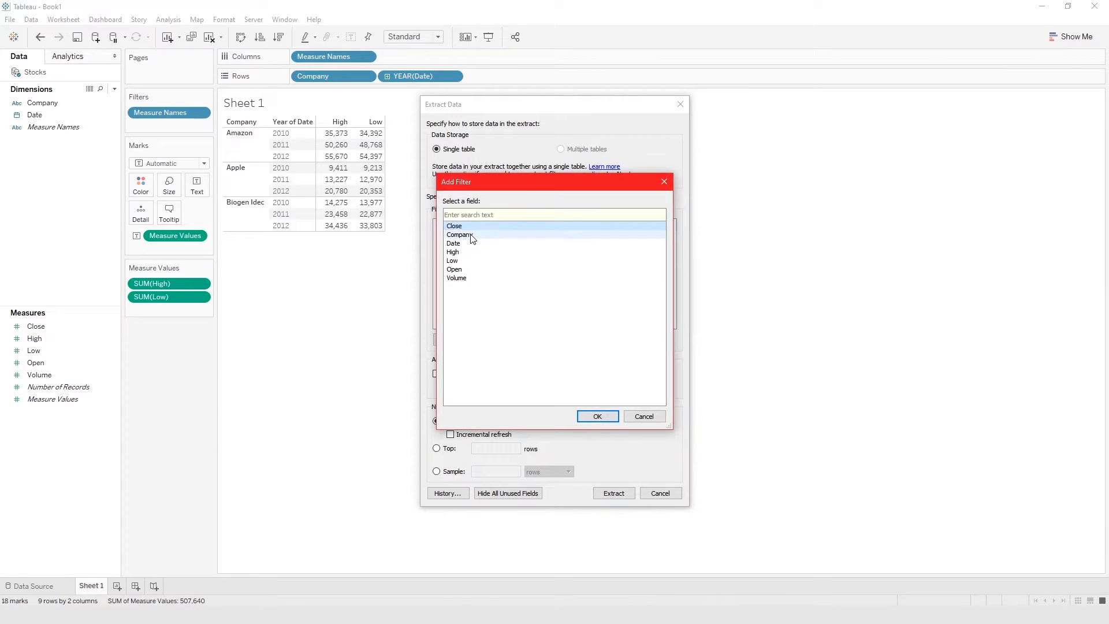
pyautogui.click(471, 261)
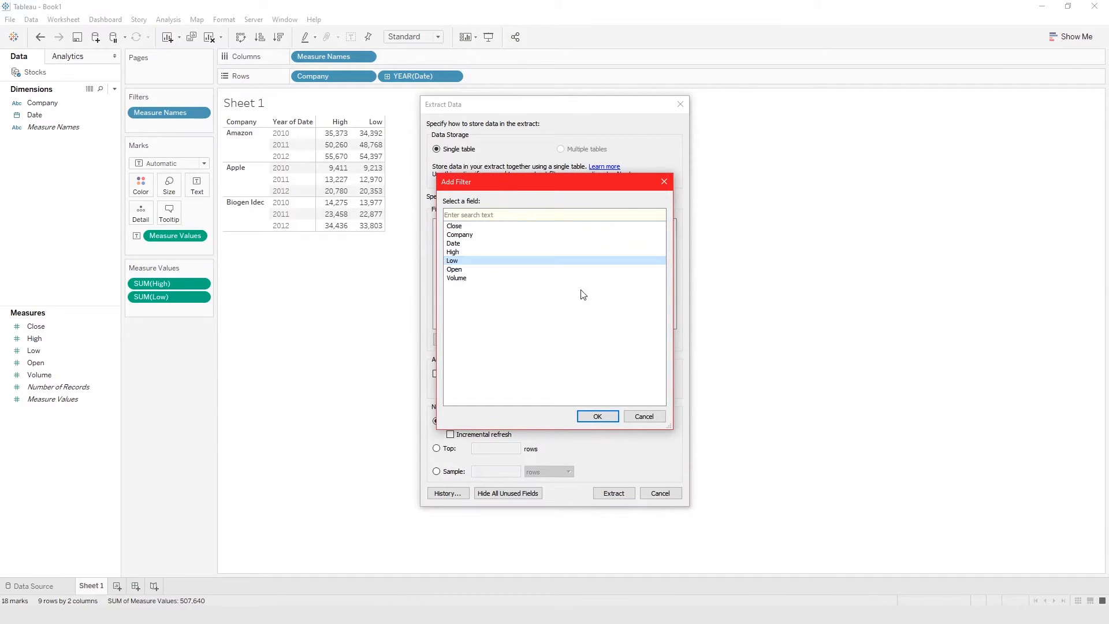
pyautogui.click(599, 415)
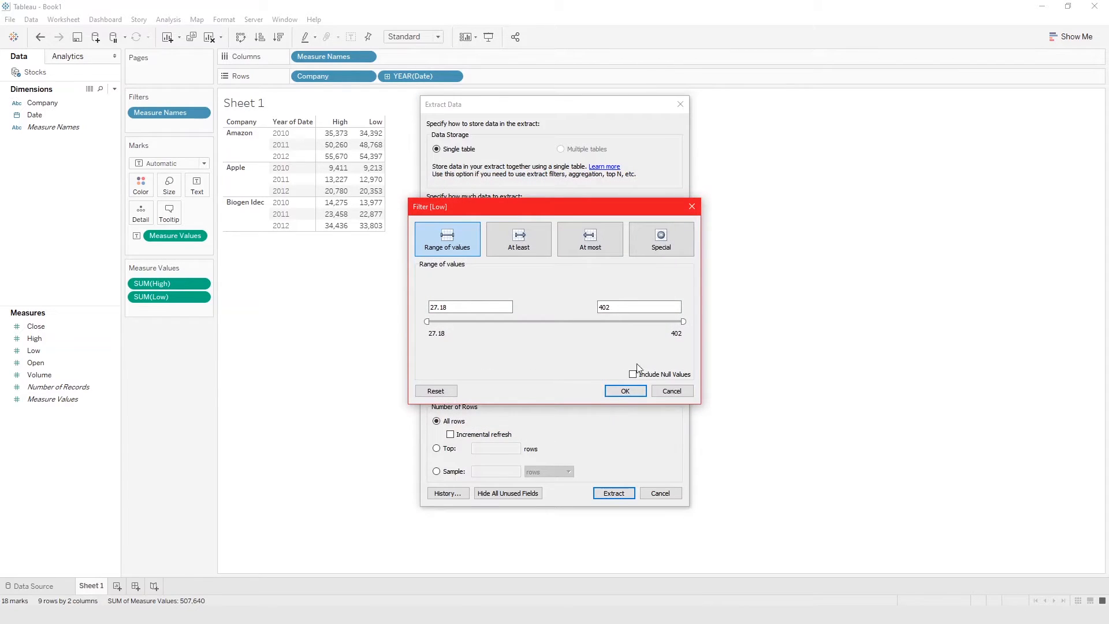
pyautogui.click(629, 308)
pyautogui.write('300')
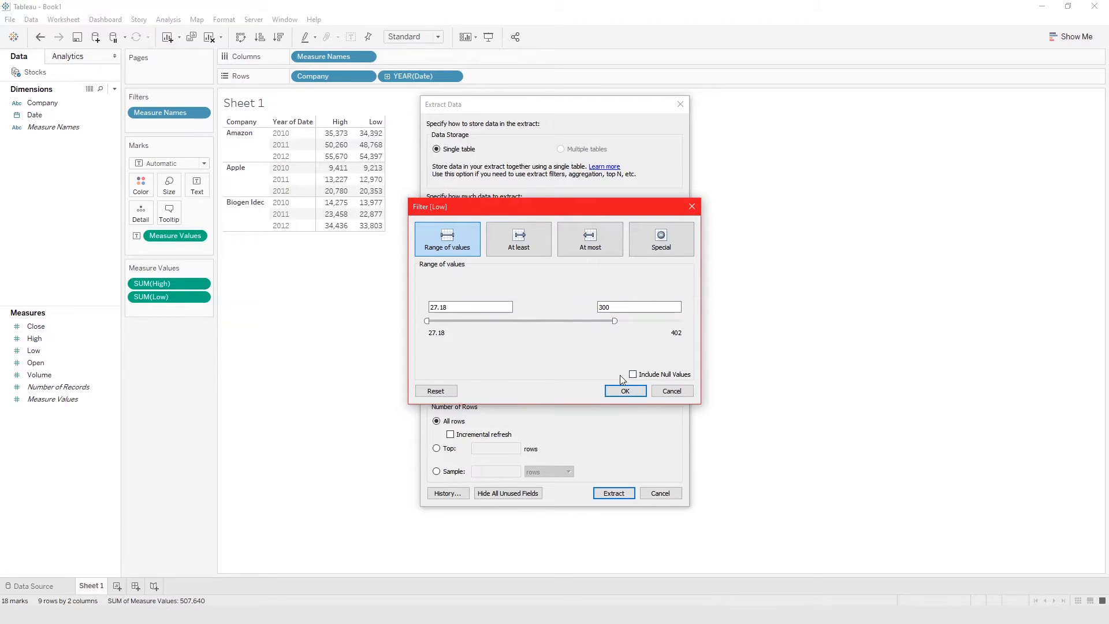
pyautogui.click(627, 391)
# Step: Add extract filters on High with a minimum of 200 and on Date from 1/4/2012 to 12/31/2014
pyautogui.click(454, 339)
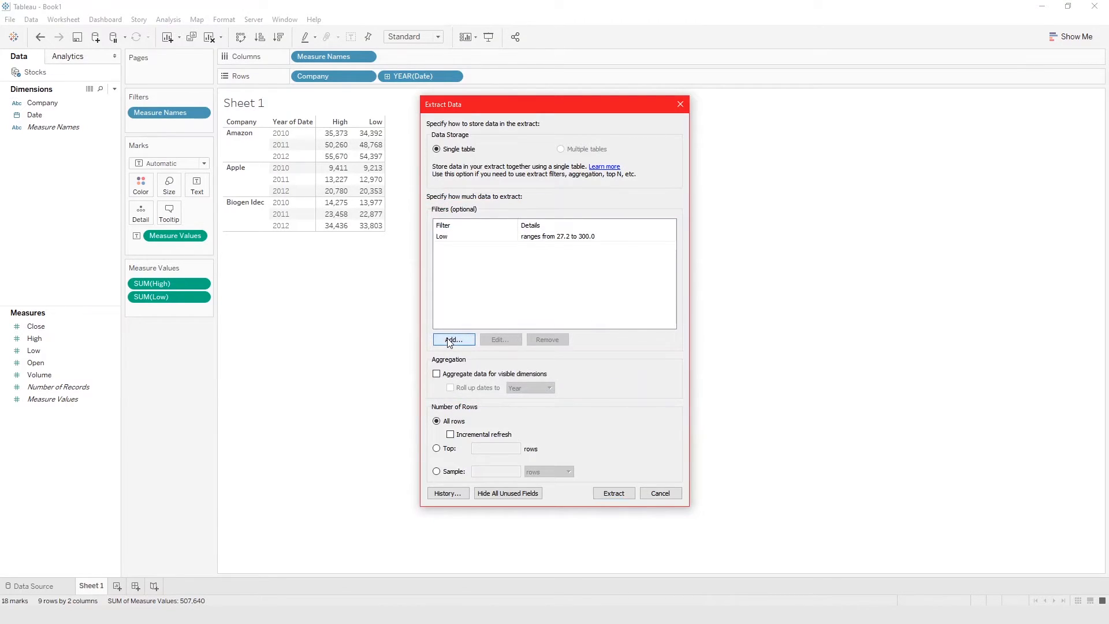
pyautogui.click(468, 255)
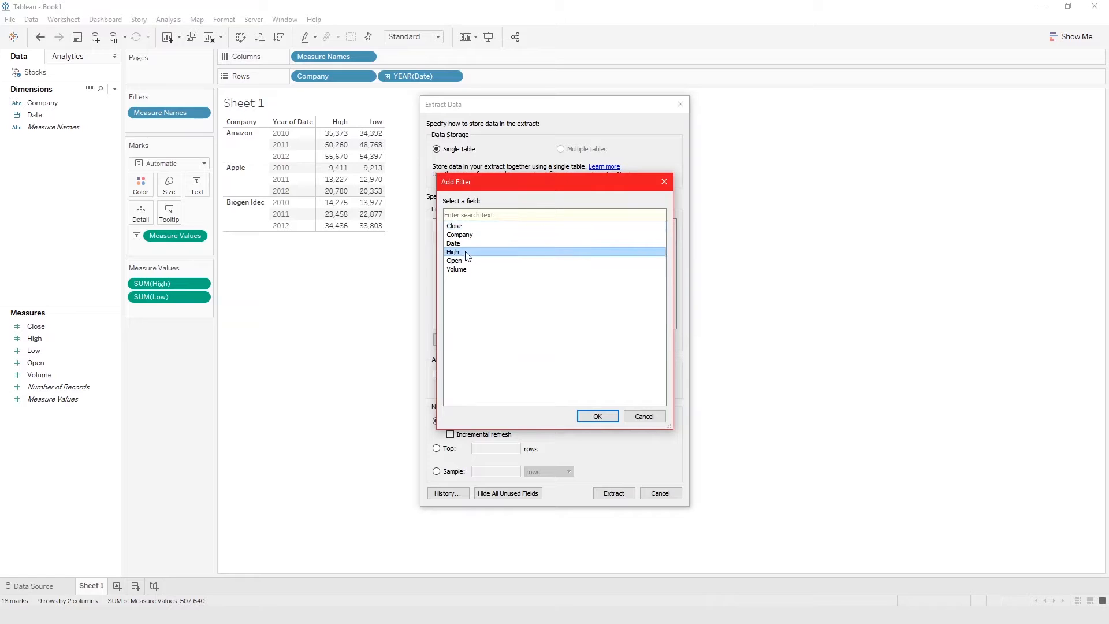
pyautogui.click(595, 417)
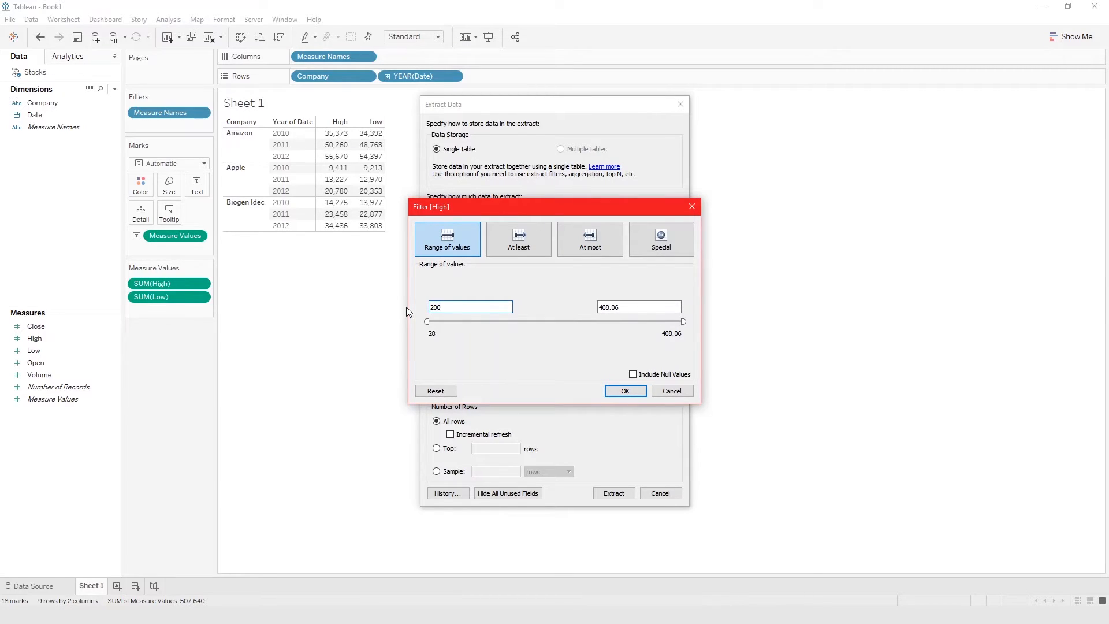
pyautogui.click(580, 354)
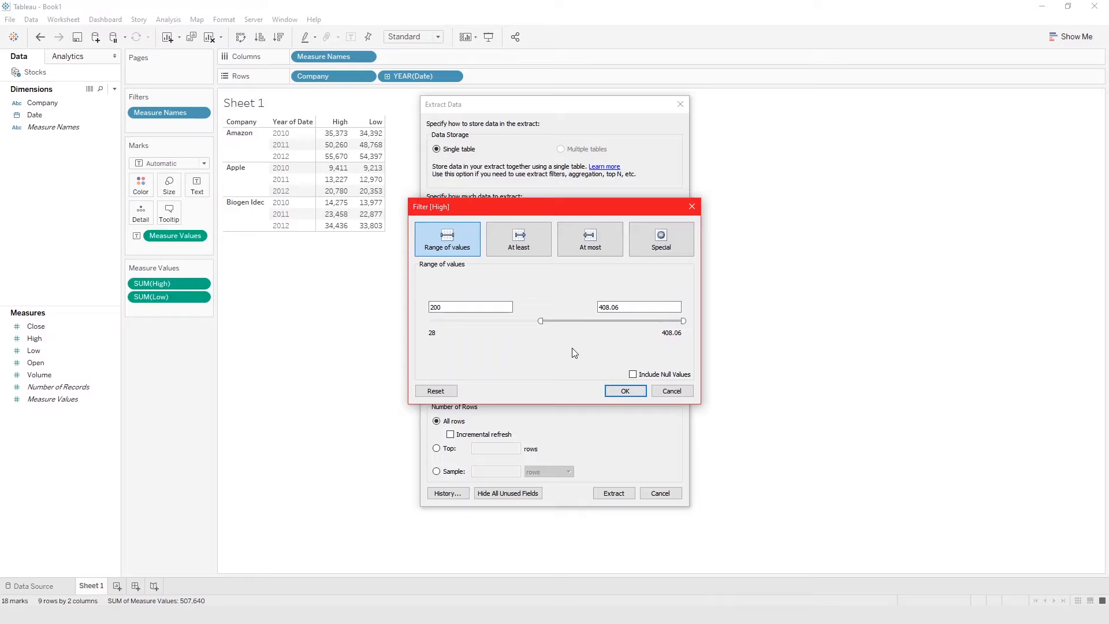
pyautogui.click(620, 393)
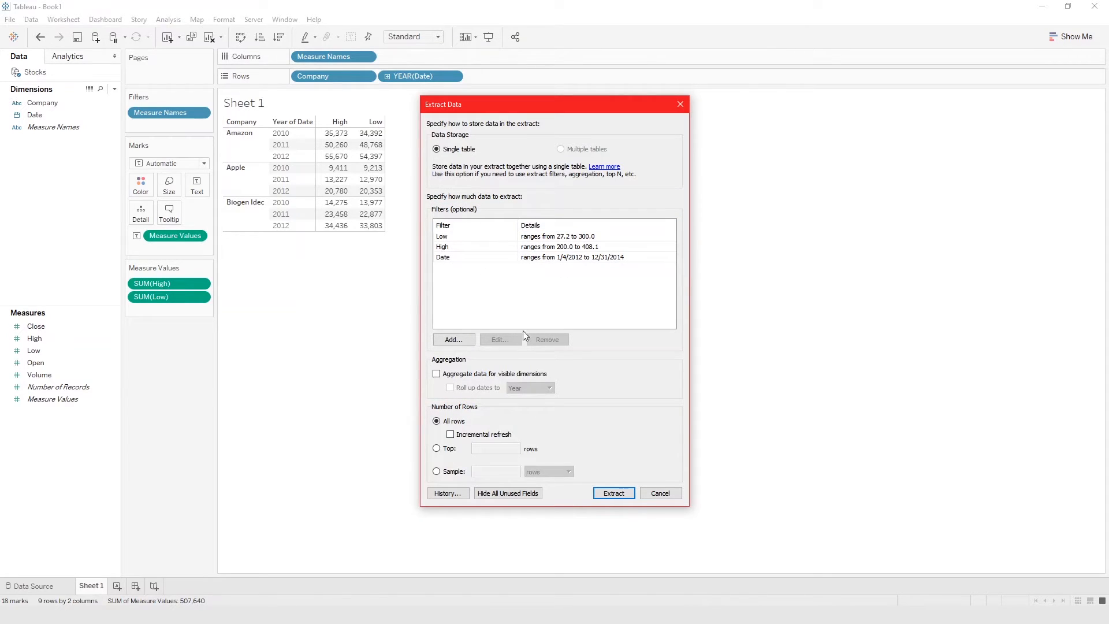
# Step: Regenerate the Stocks extract with the Low, High and Date filters, and review the table by company and year
pyautogui.click(614, 493)
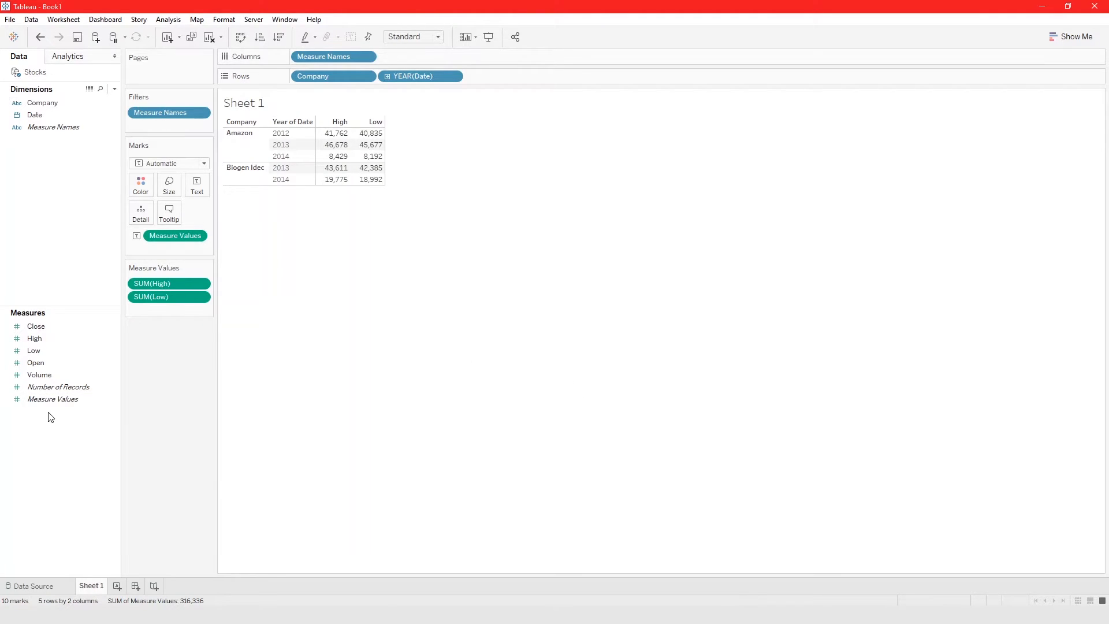
pyautogui.moveTo(363, 172)
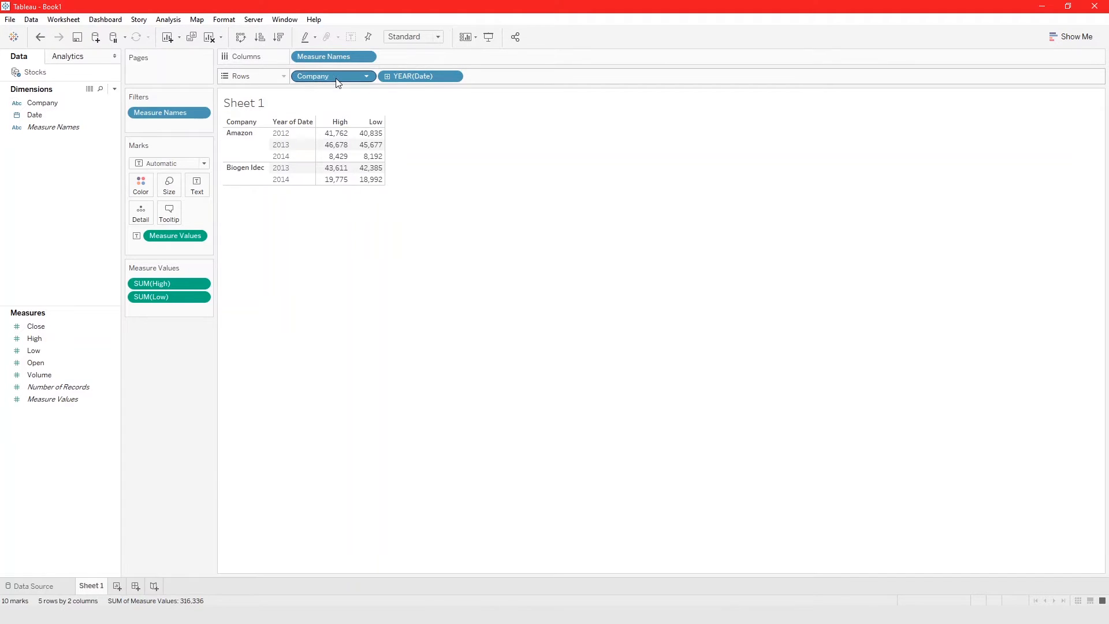
pyautogui.moveTo(323, 146)
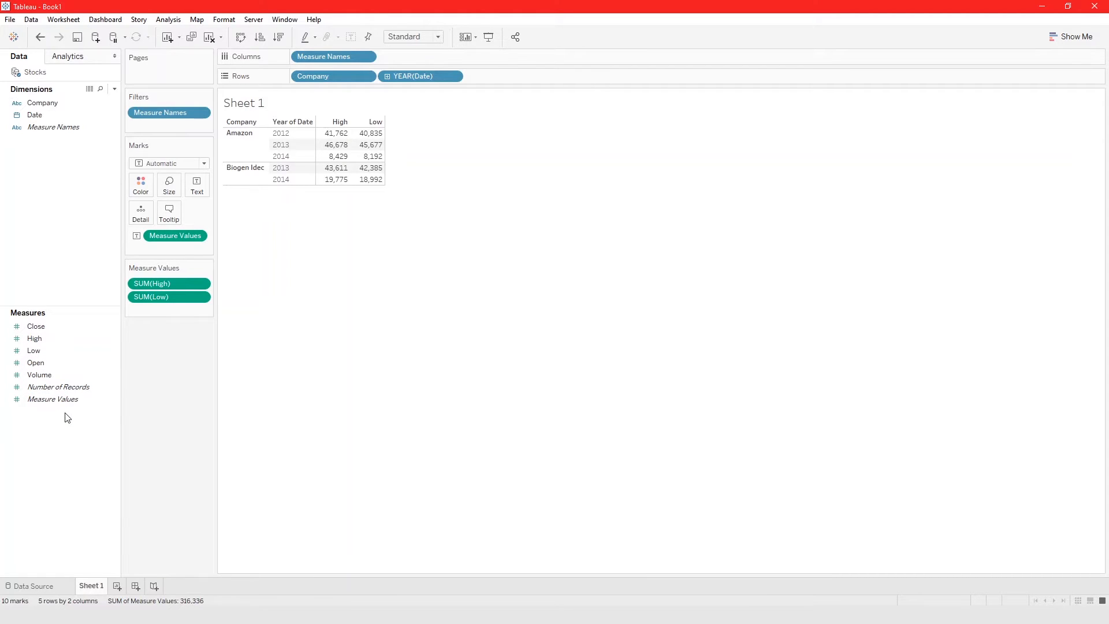
# Step: Hide all unused fields in the Stocks extract settings and regenerate the extract
pyautogui.rightClick(40, 73)
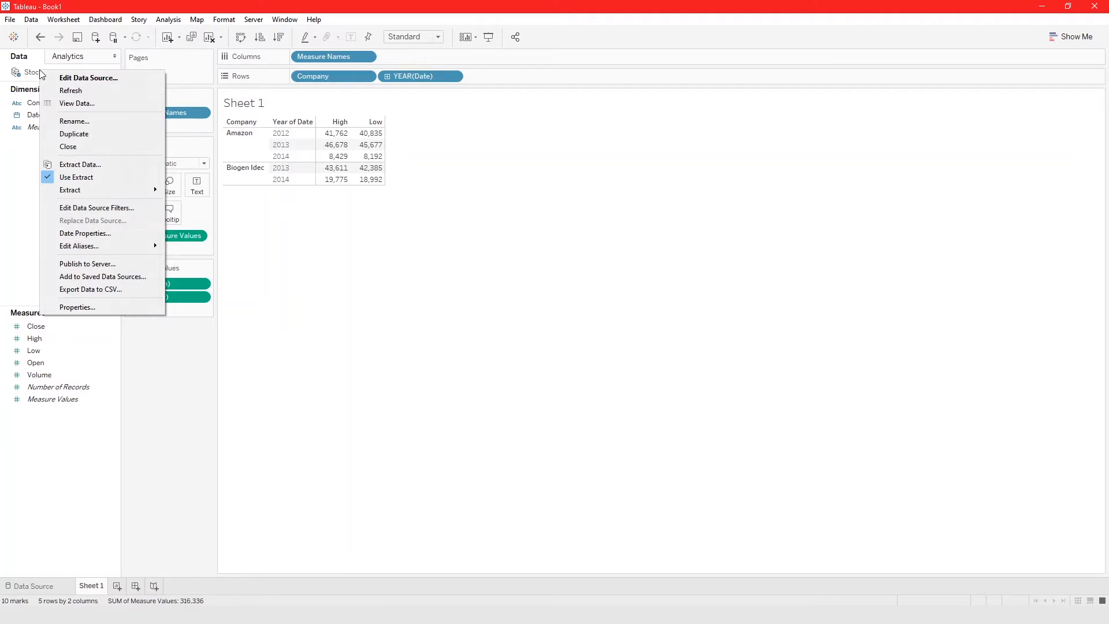
pyautogui.click(87, 166)
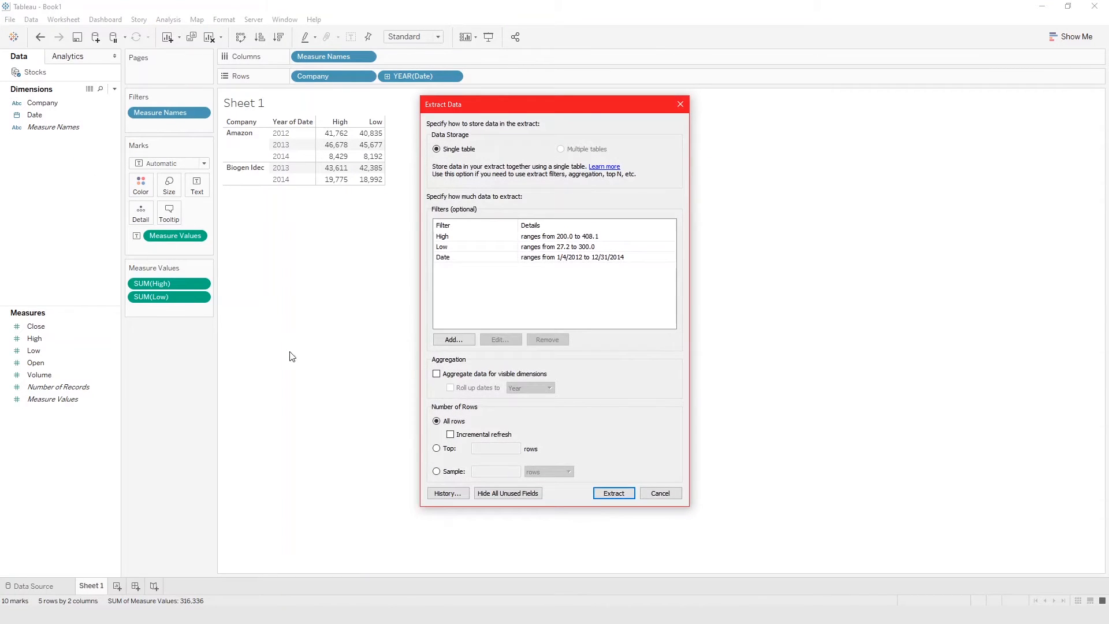
pyautogui.click(519, 494)
pyautogui.click(613, 494)
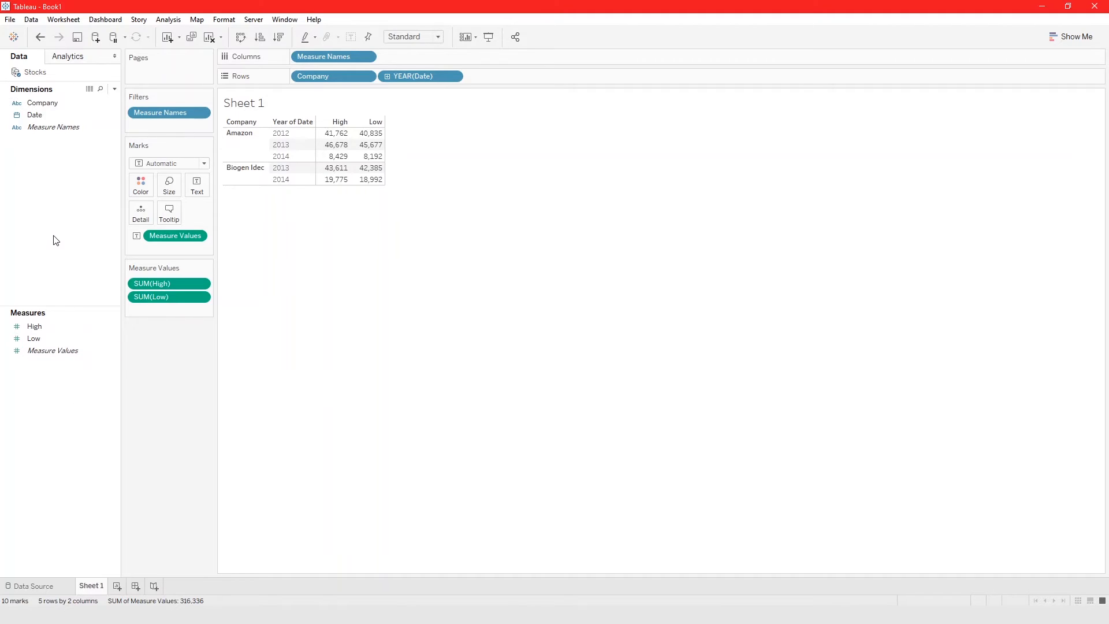
# Step: Stop using the extract for the Stocks data source so the sheet reads the live connection
pyautogui.rightClick(37, 76)
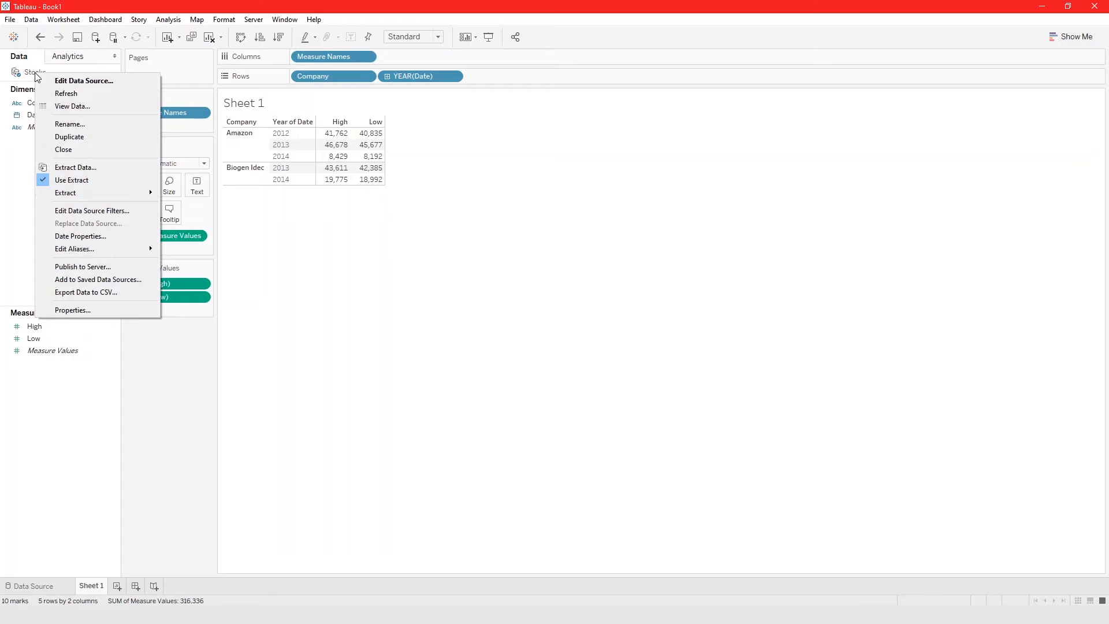
pyautogui.click(86, 180)
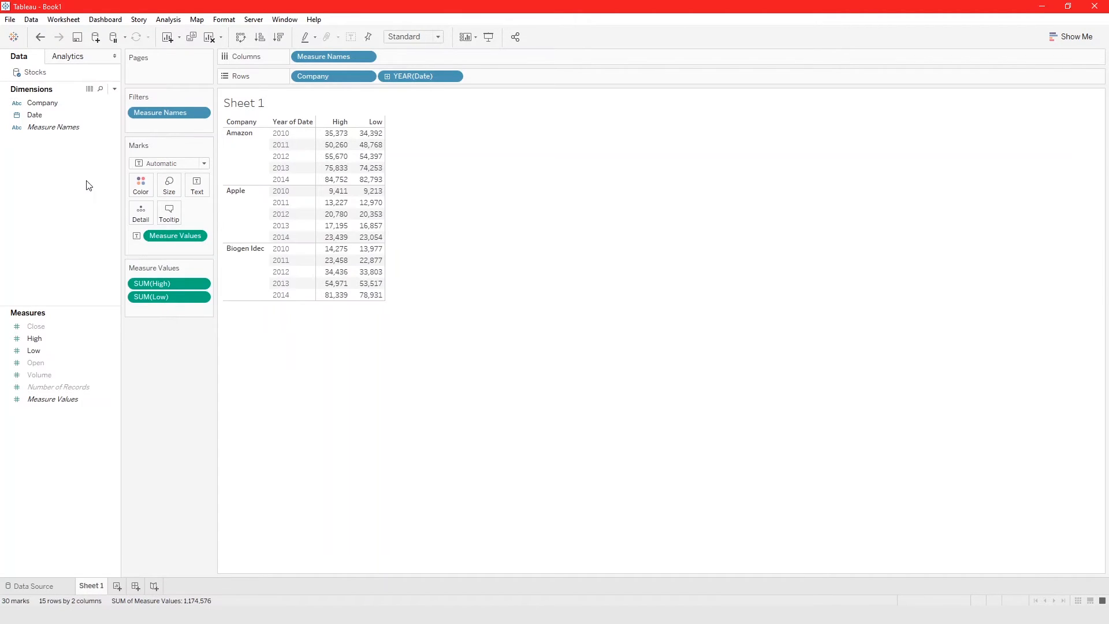
# Step: Turn the display of hidden fields off and back on for the Stocks data source
pyautogui.rightClick(65, 425)
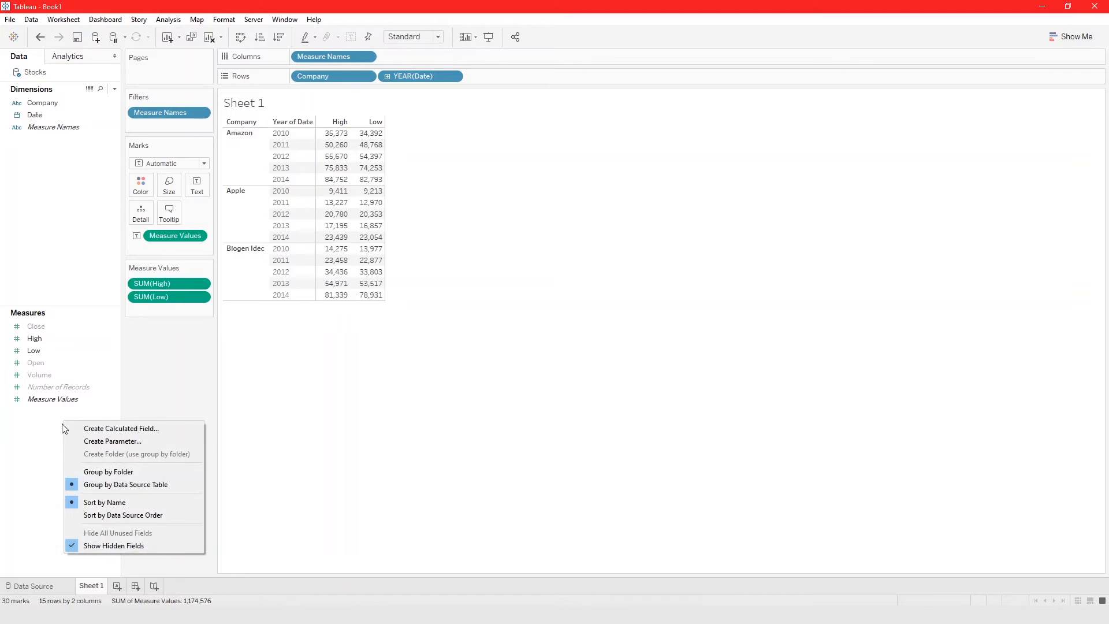
pyautogui.click(109, 546)
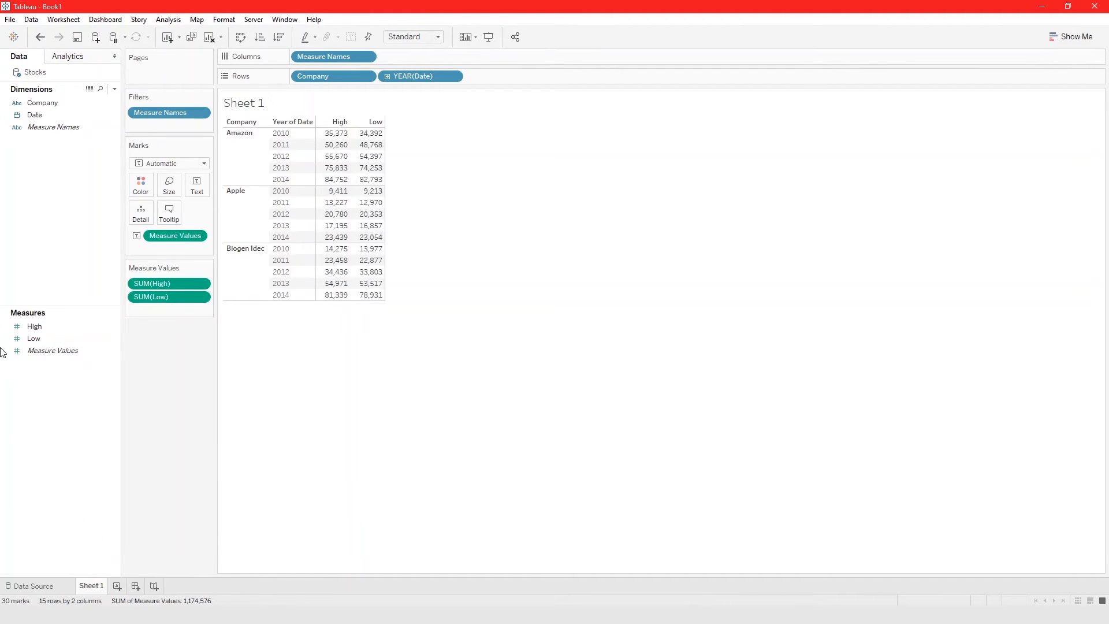
pyautogui.rightClick(58, 212)
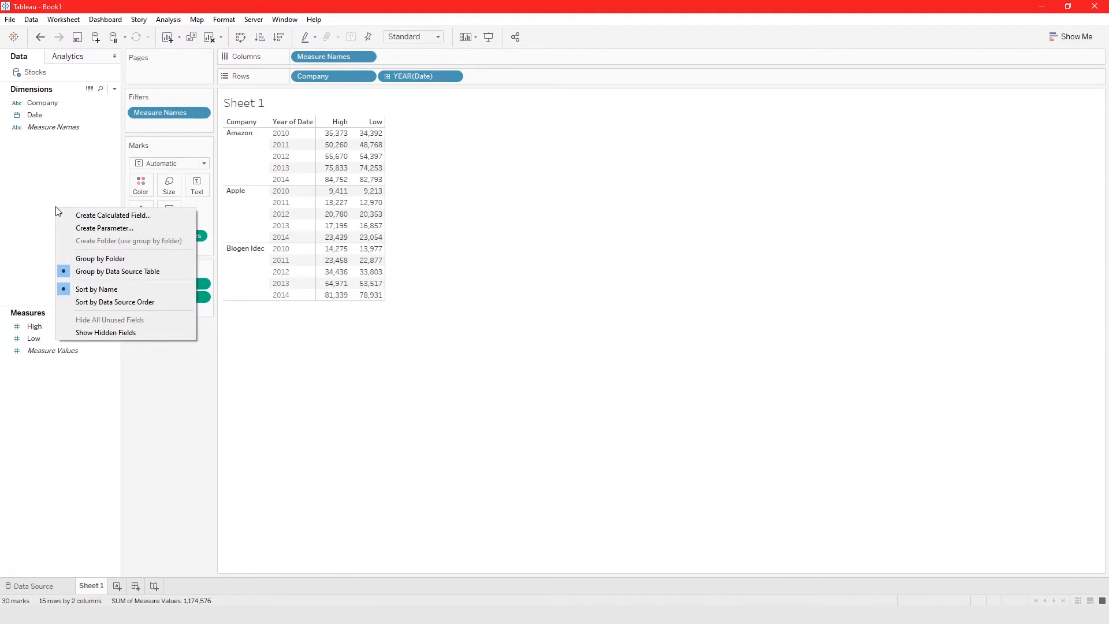
pyautogui.click(86, 332)
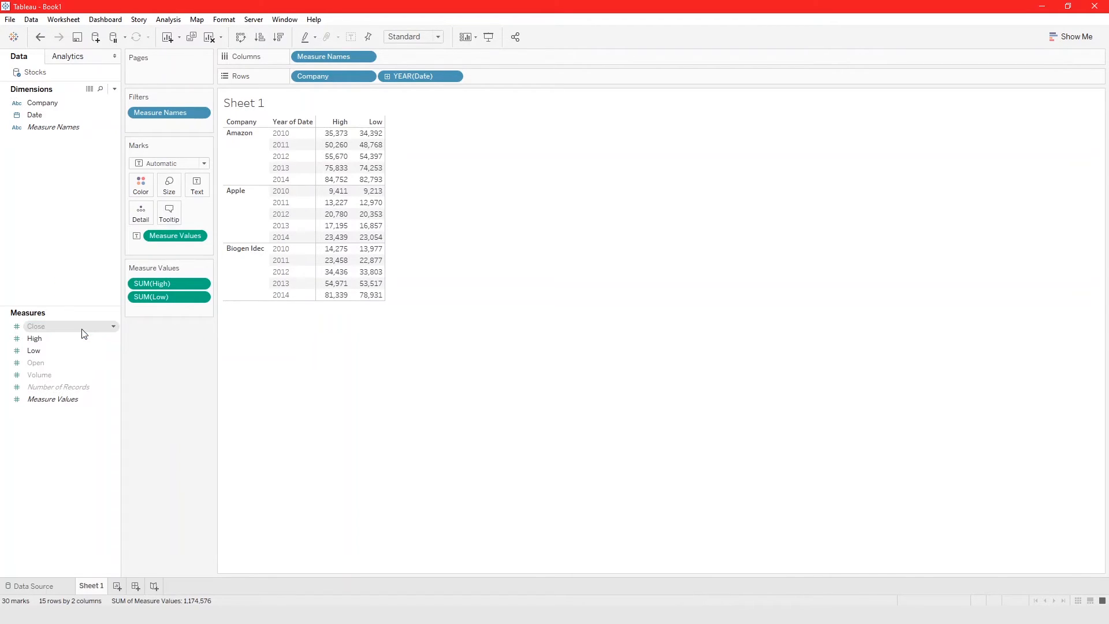
# Step: Switch the Stocks data source back to using its extract
pyautogui.rightClick(25, 76)
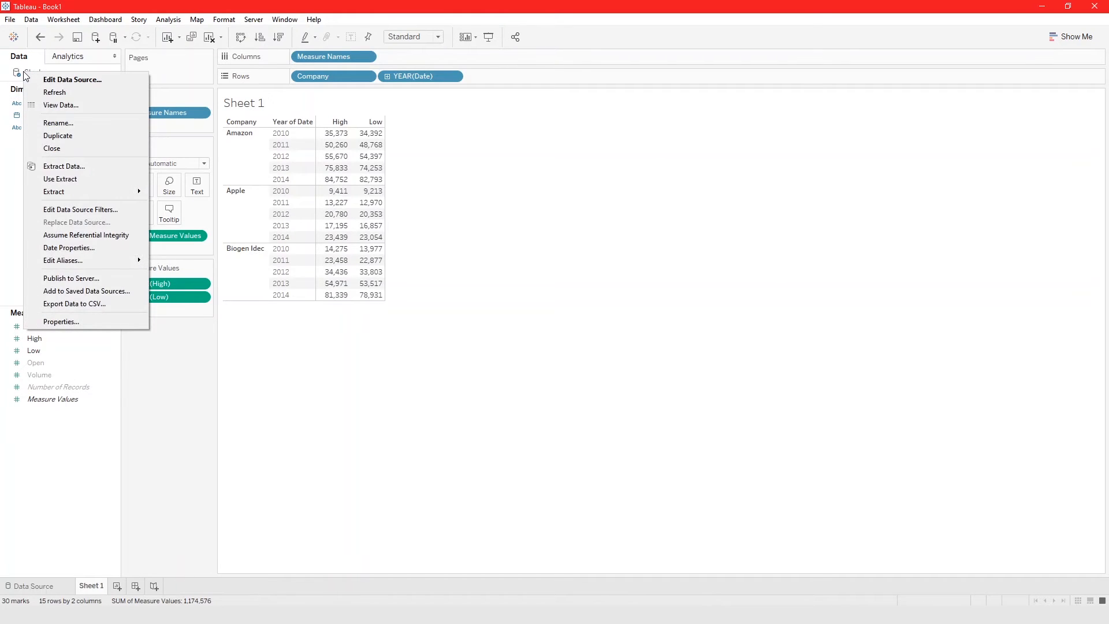
pyautogui.click(51, 179)
# Step: Remove the extract from the Stocks data source without deleting the extract file
pyautogui.rightClick(40, 74)
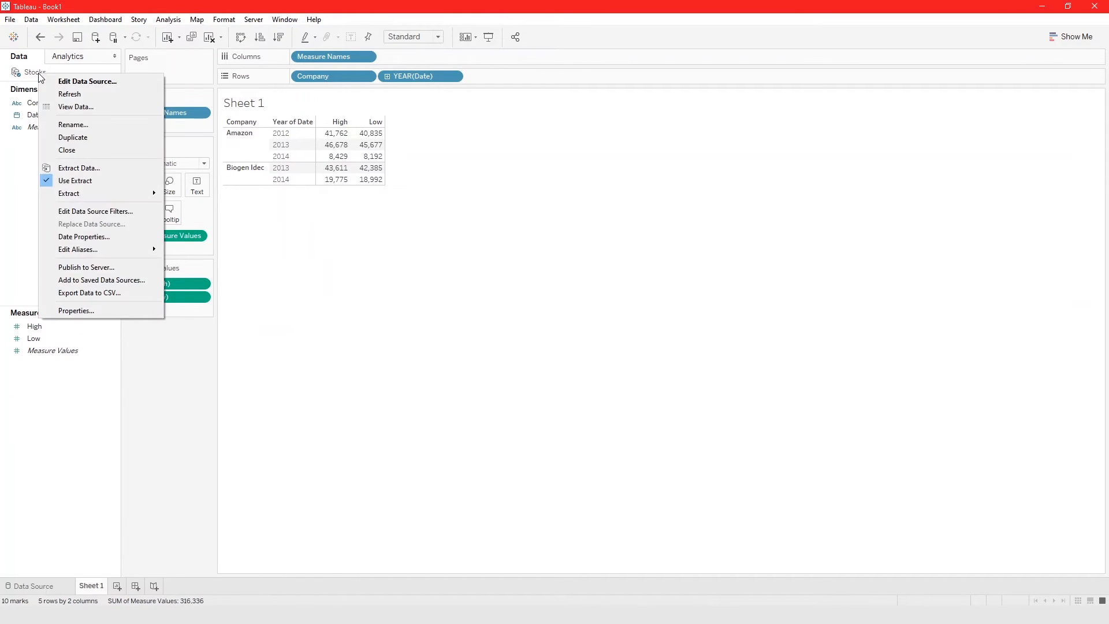
pyautogui.rightClick(34, 73)
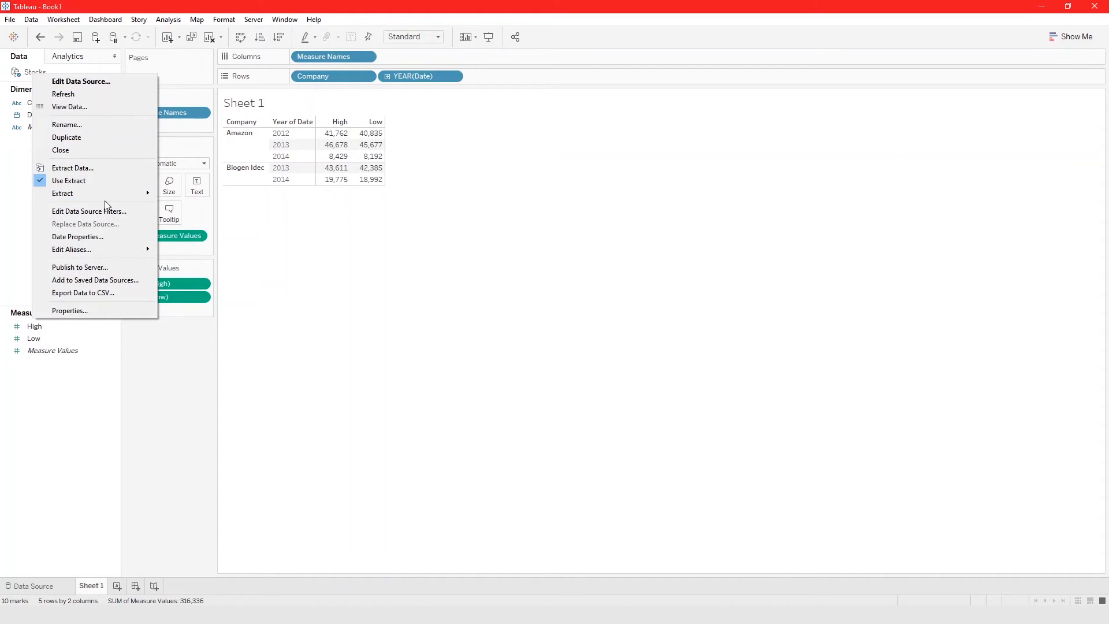
pyautogui.moveTo(109, 196)
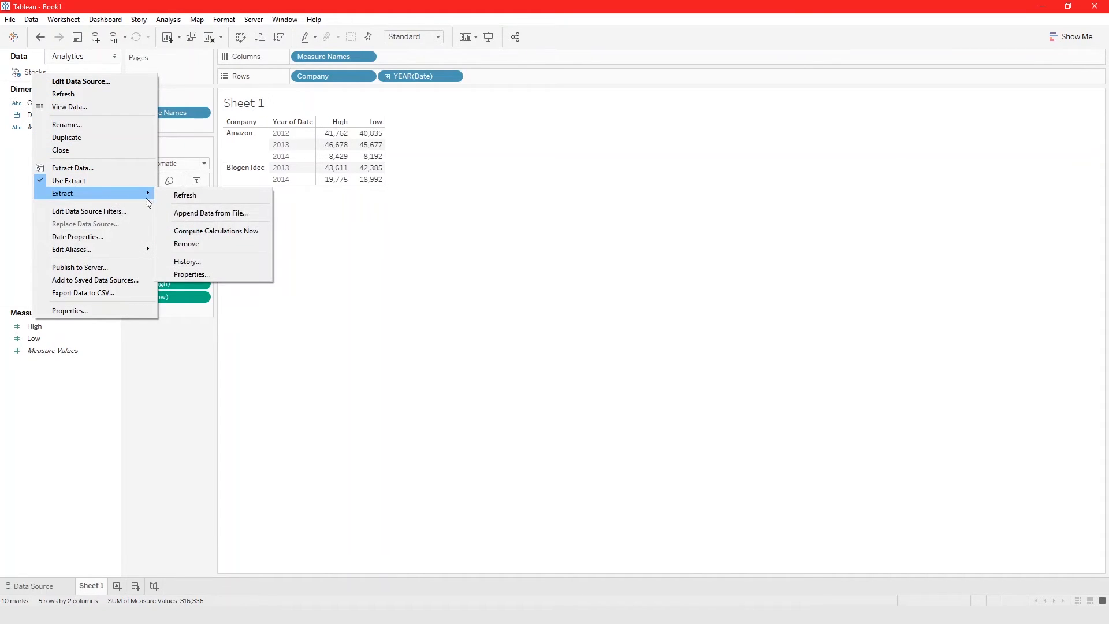
pyautogui.click(215, 242)
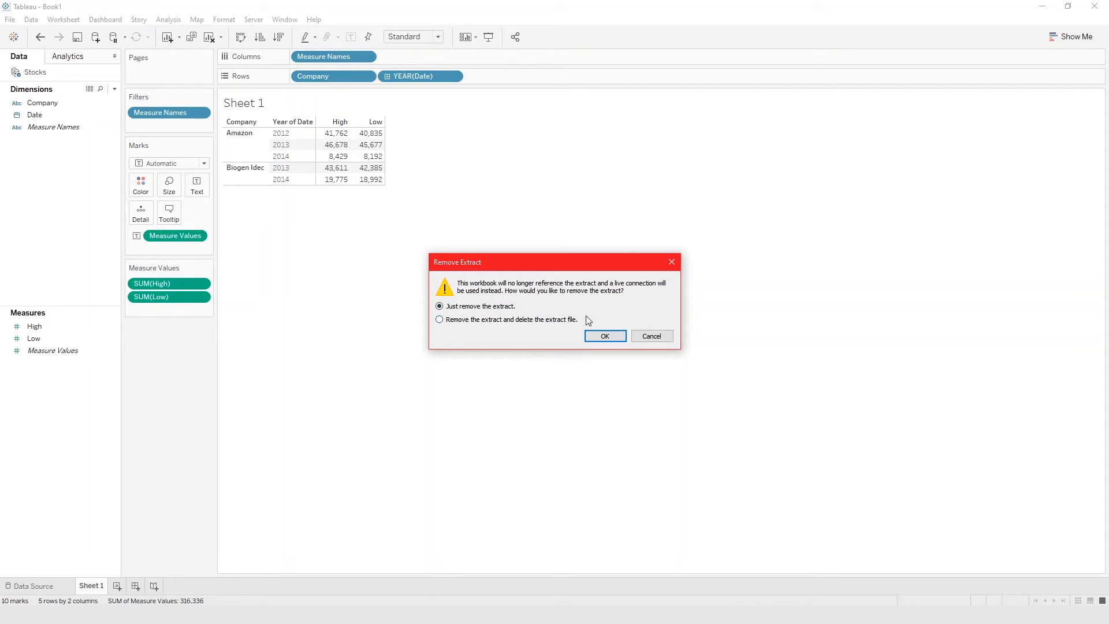
pyautogui.click(604, 336)
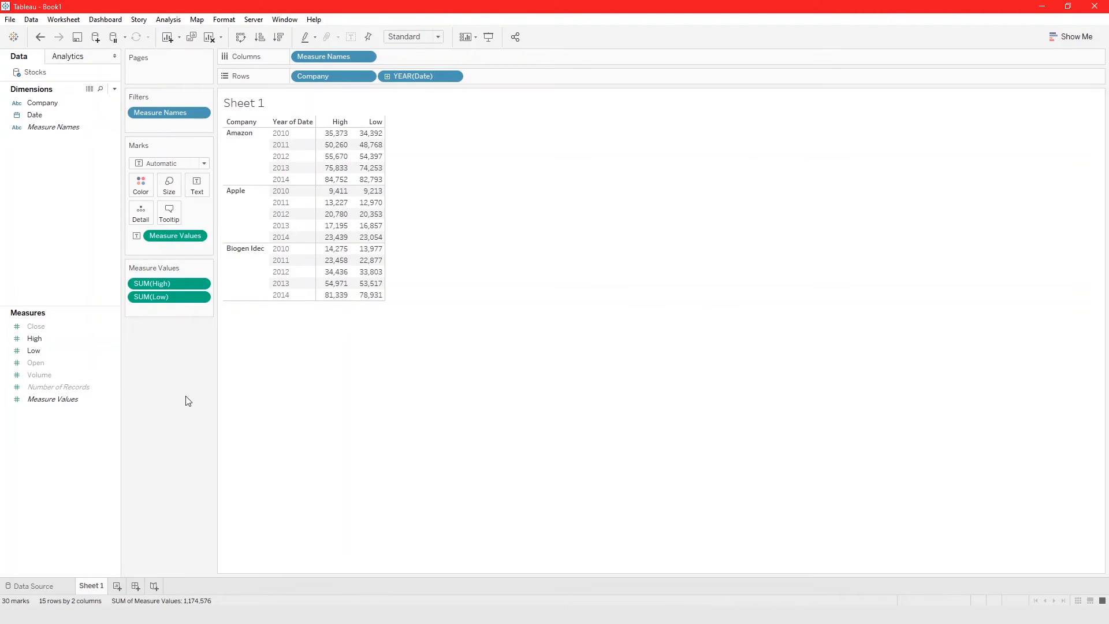
# Step: Unhide the Open measure in the Stocks data source
pyautogui.click(32, 362)
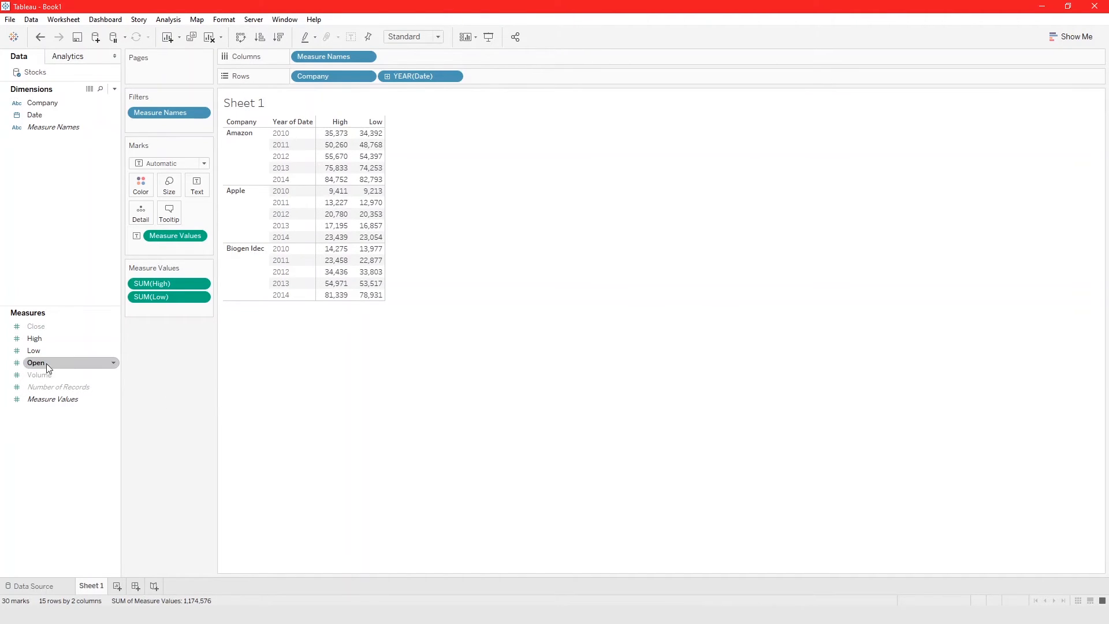
pyautogui.click(81, 448)
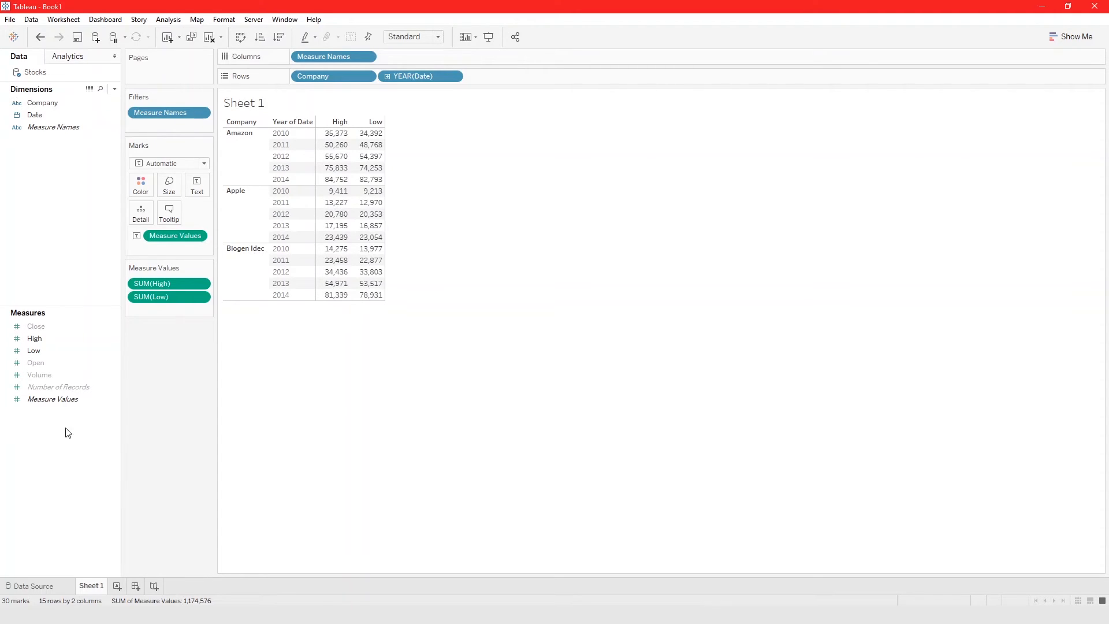
pyautogui.rightClick(46, 365)
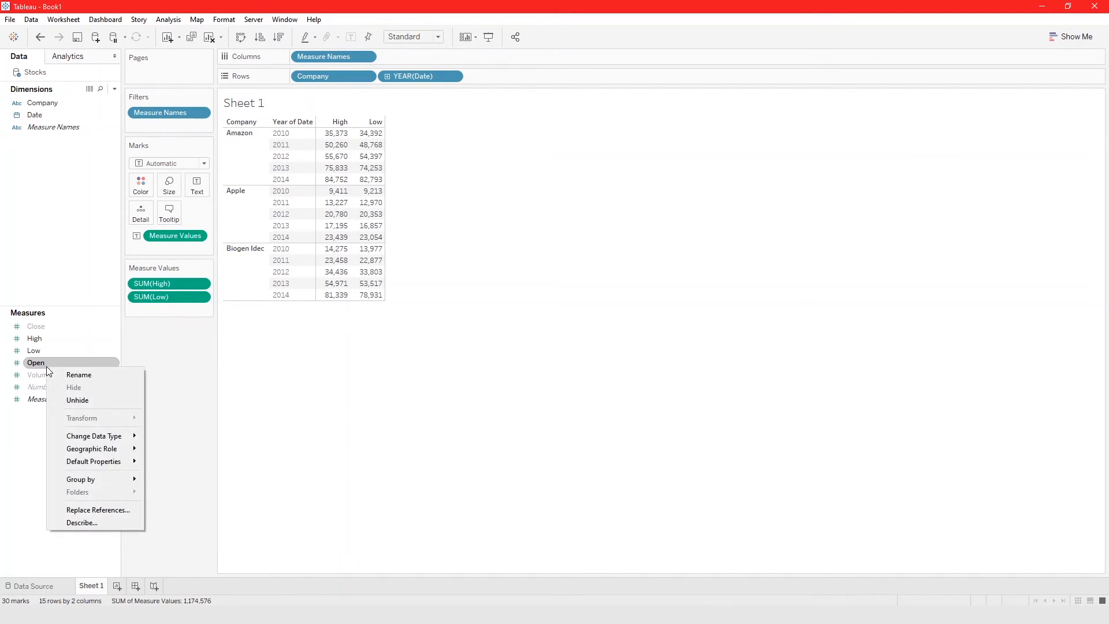
pyautogui.click(66, 401)
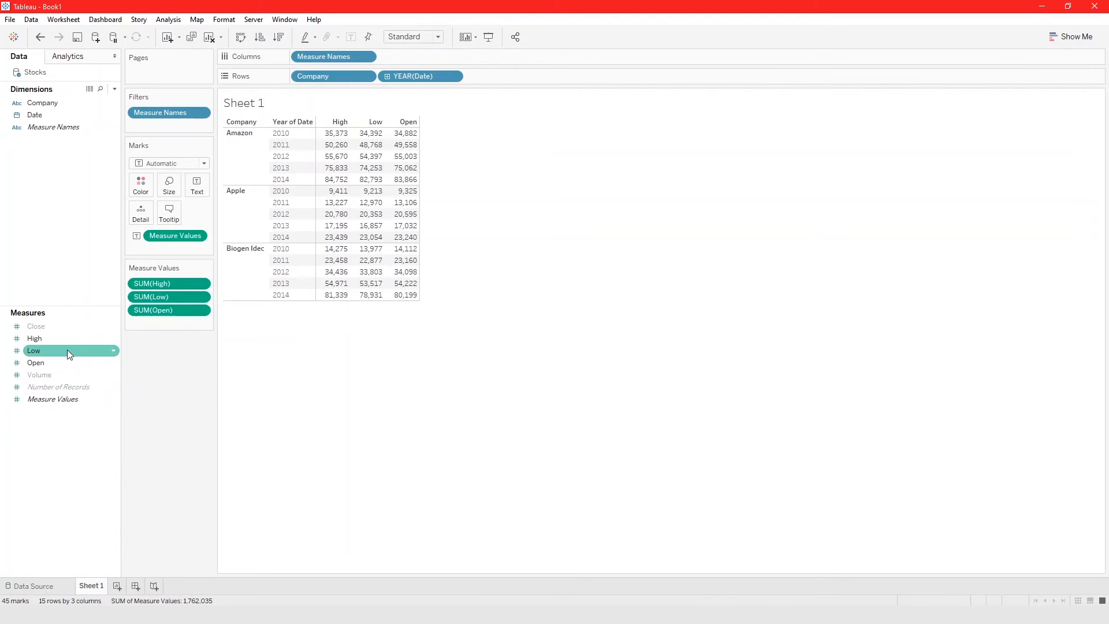
# Step: Try adding the Open measure to the sheet's rows after Year of Date, and undo the addition
pyautogui.rightClick(35, 364)
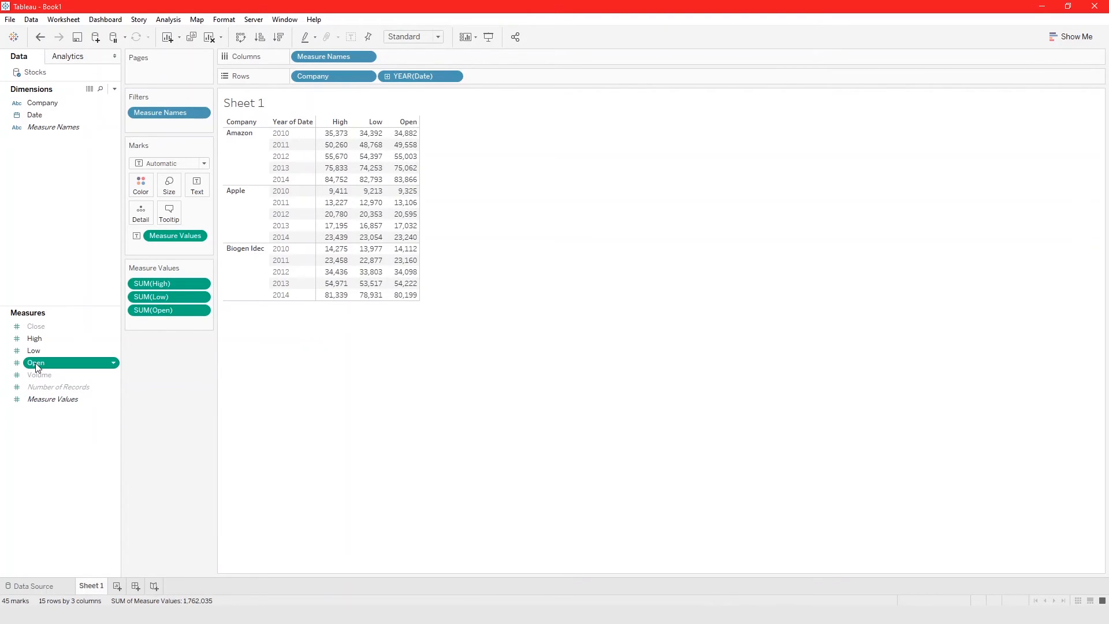
pyautogui.click(315, 381)
pyautogui.moveTo(45, 367); pyautogui.dragTo(519, 69)
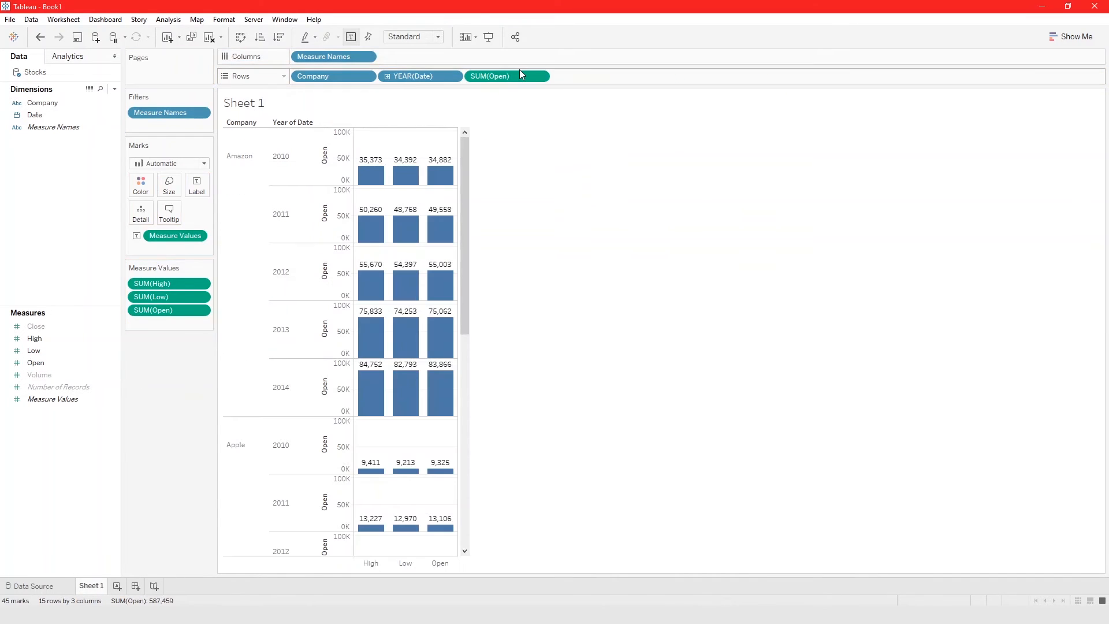
pyautogui.hotkey('ctrl', 'z')
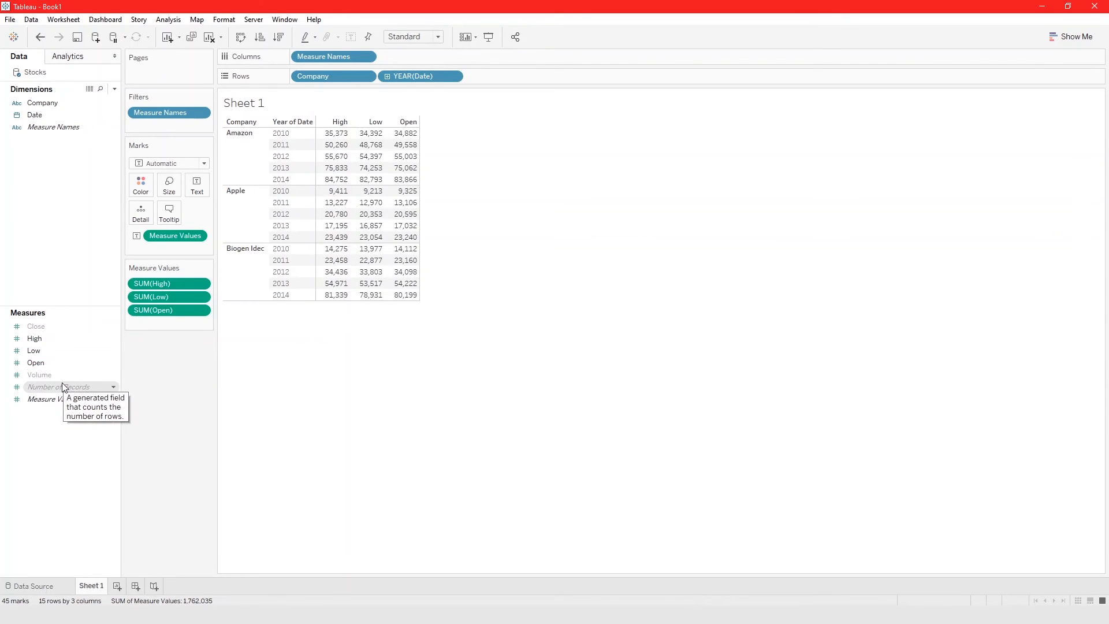
# Step: Set up a new extract of the Stocks data source with a range filter on High, capped at 300
pyautogui.rightClick(36, 75)
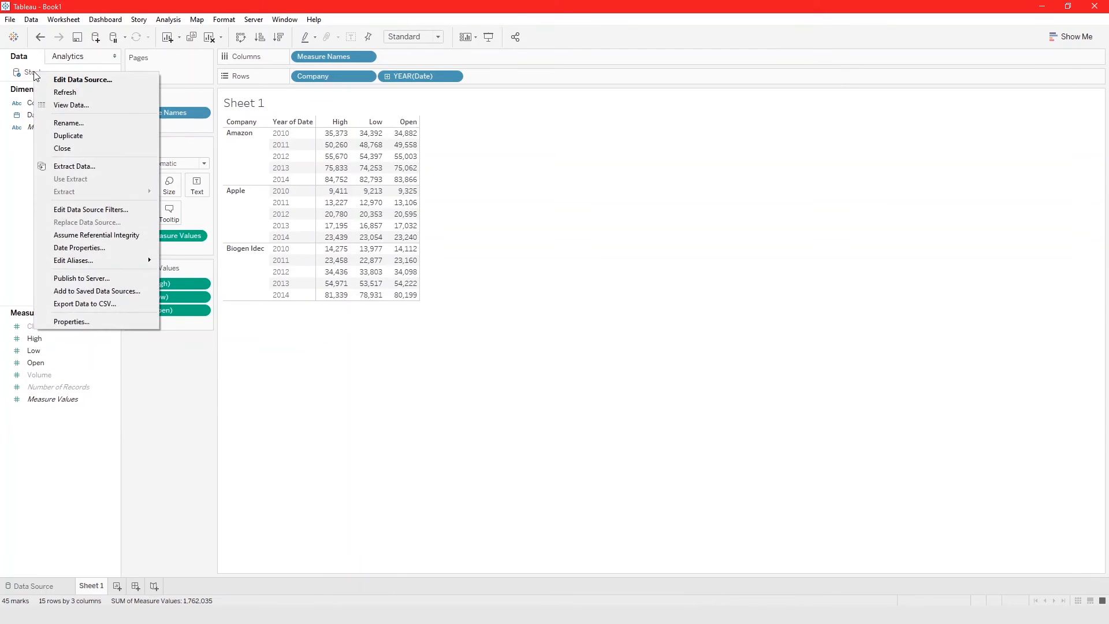
pyautogui.click(85, 166)
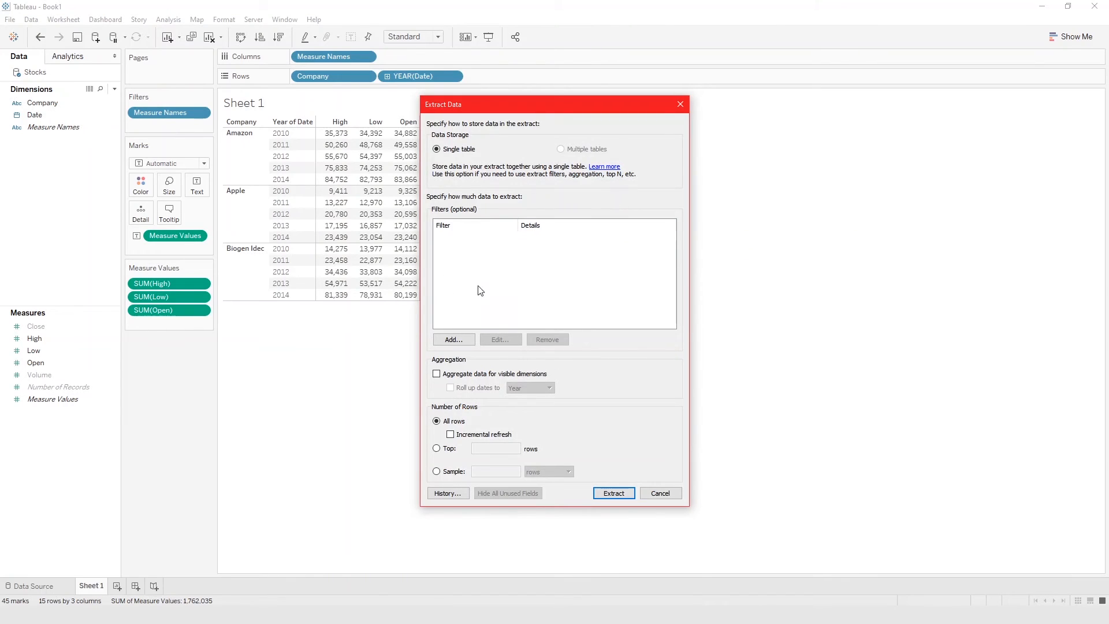
pyautogui.click(453, 340)
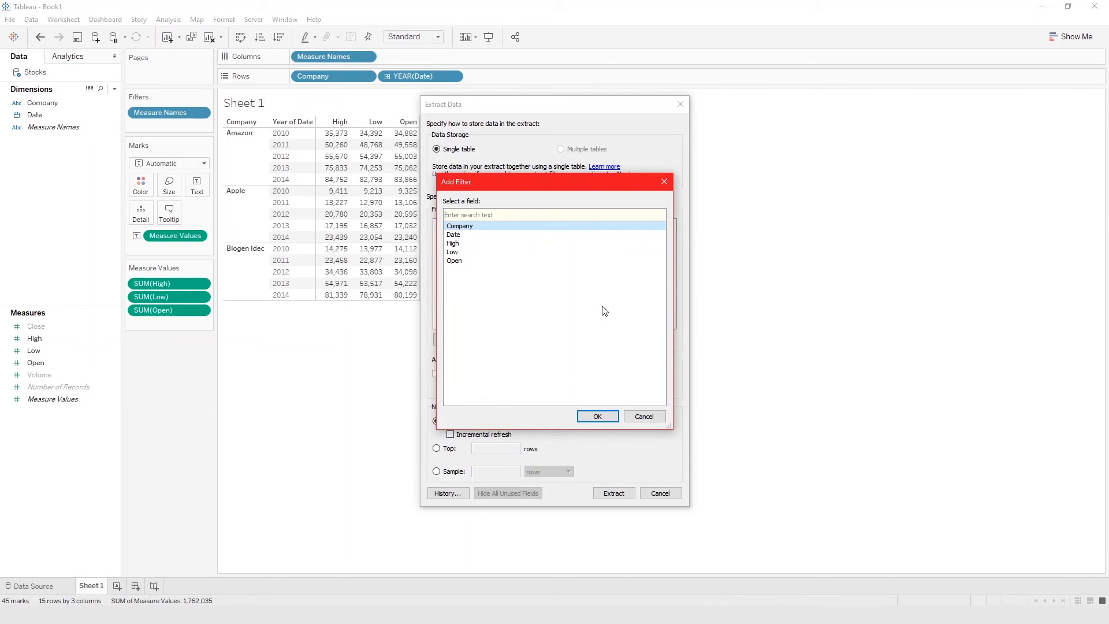
pyautogui.click(474, 243)
pyautogui.click(598, 417)
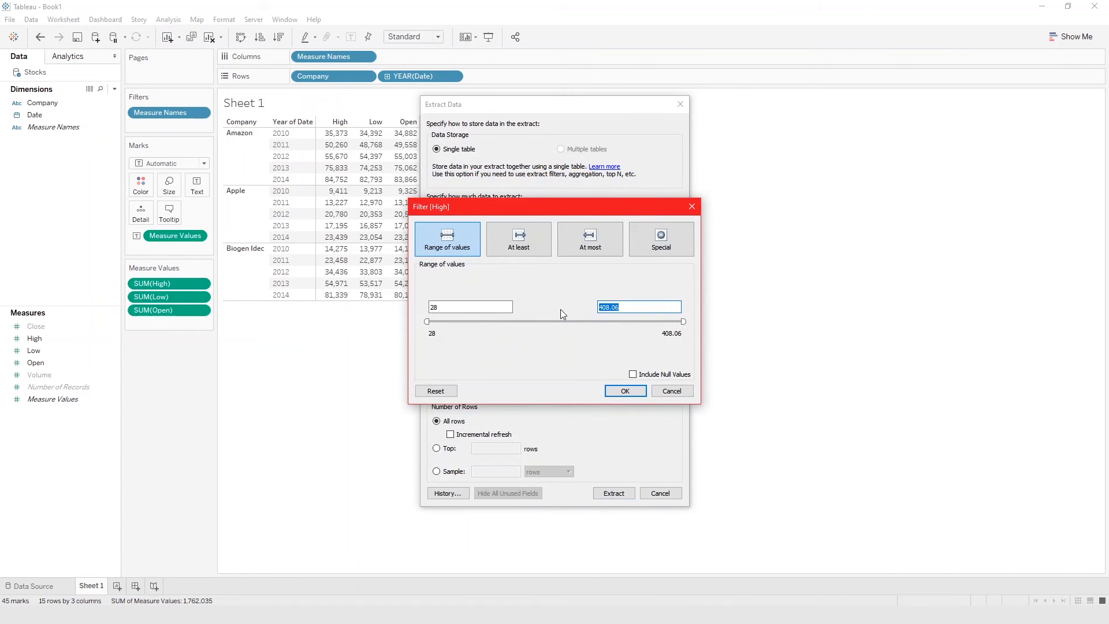
pyautogui.write('300')
pyautogui.click(624, 393)
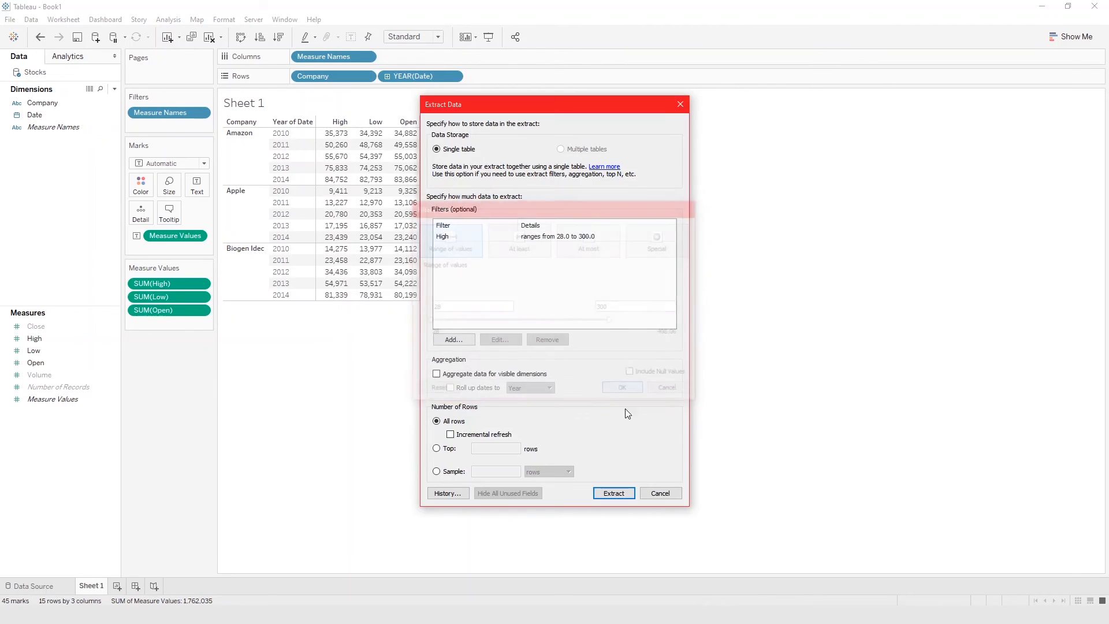
# Step: Create the filtered extract and save it as Stocks.hyper
pyautogui.click(613, 492)
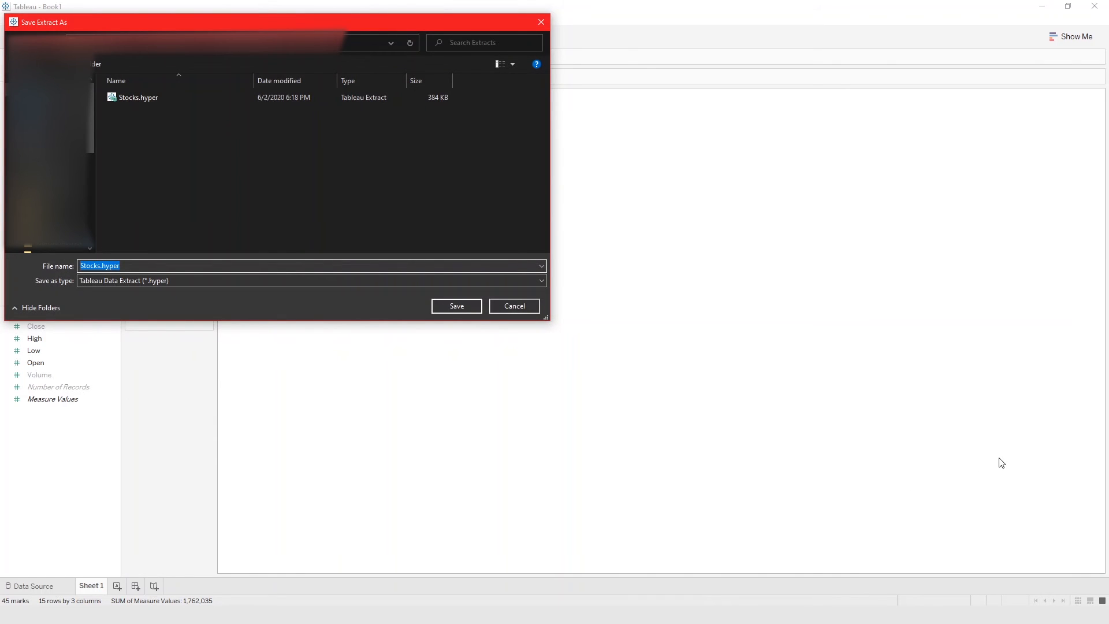
pyautogui.click(100, 265)
pyautogui.click(456, 305)
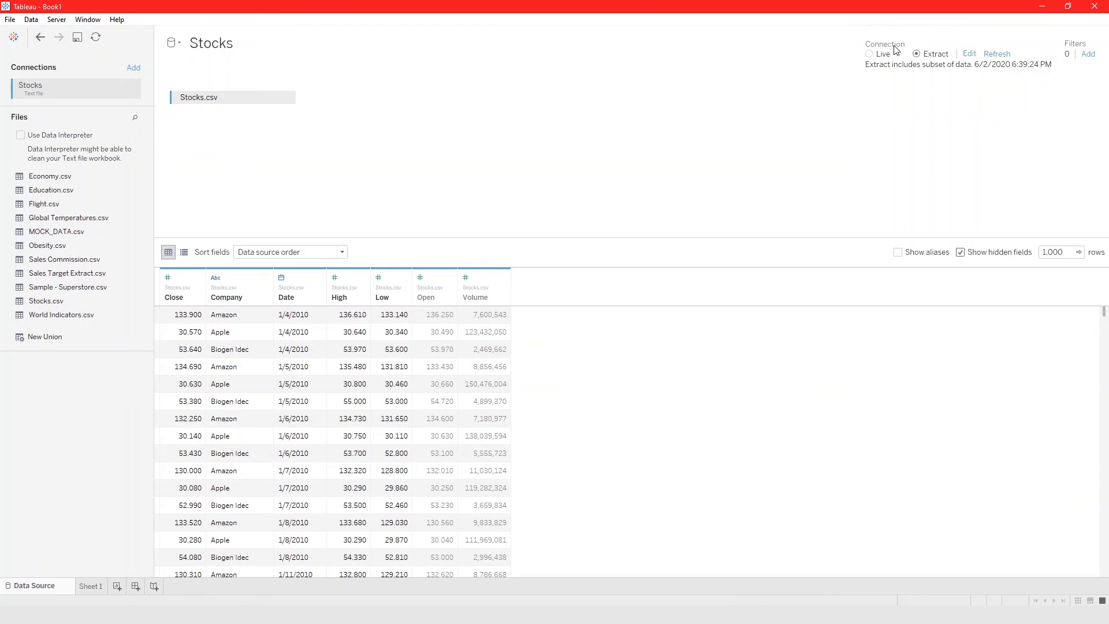
# Step: Return to Sheet 1 and refresh the Stocks extract, agreeing to replace its entire contents
pyautogui.click(89, 587)
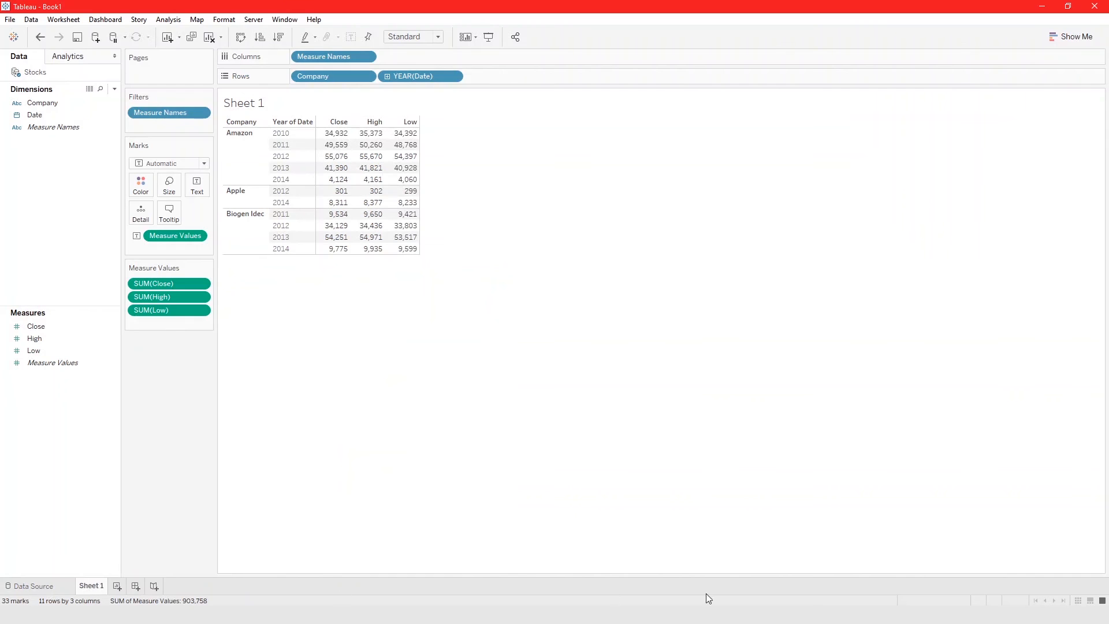
pyautogui.rightClick(39, 78)
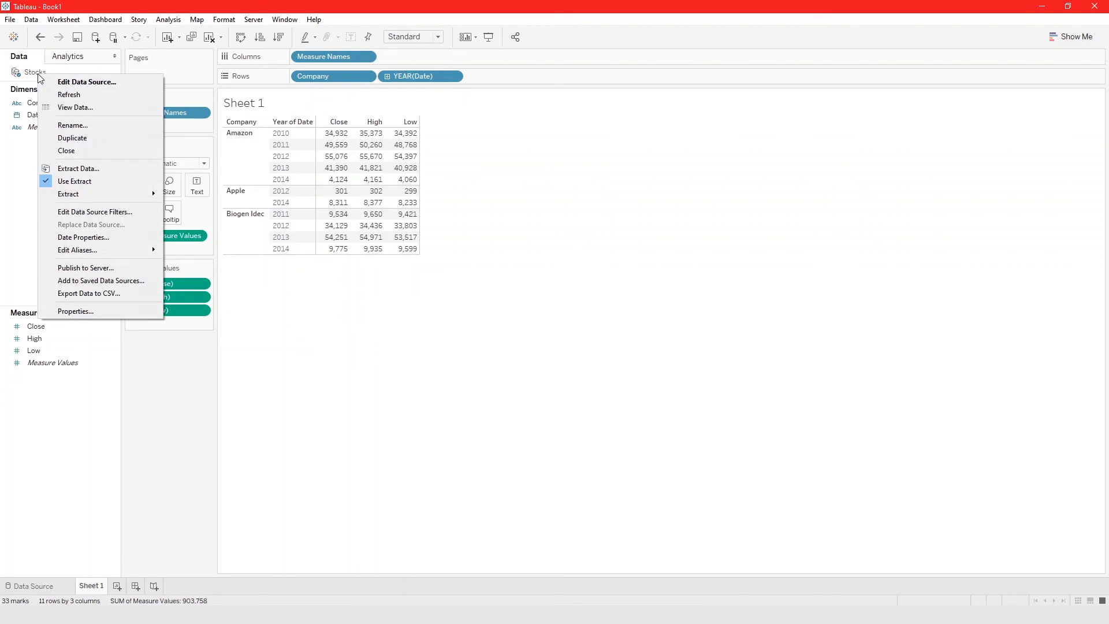
pyautogui.moveTo(104, 193)
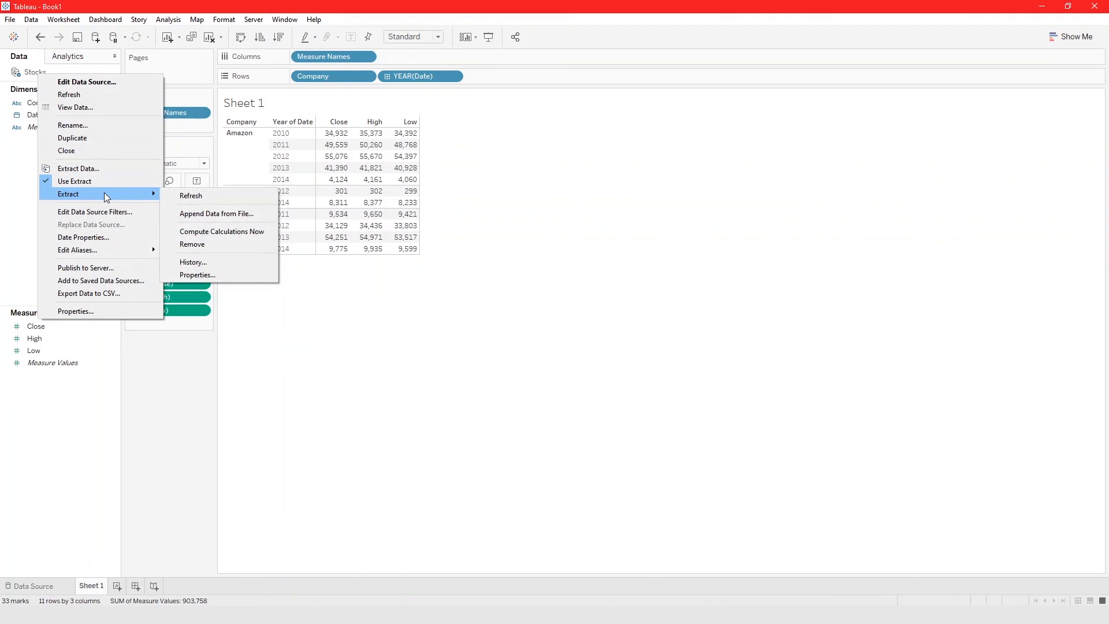
pyautogui.click(183, 197)
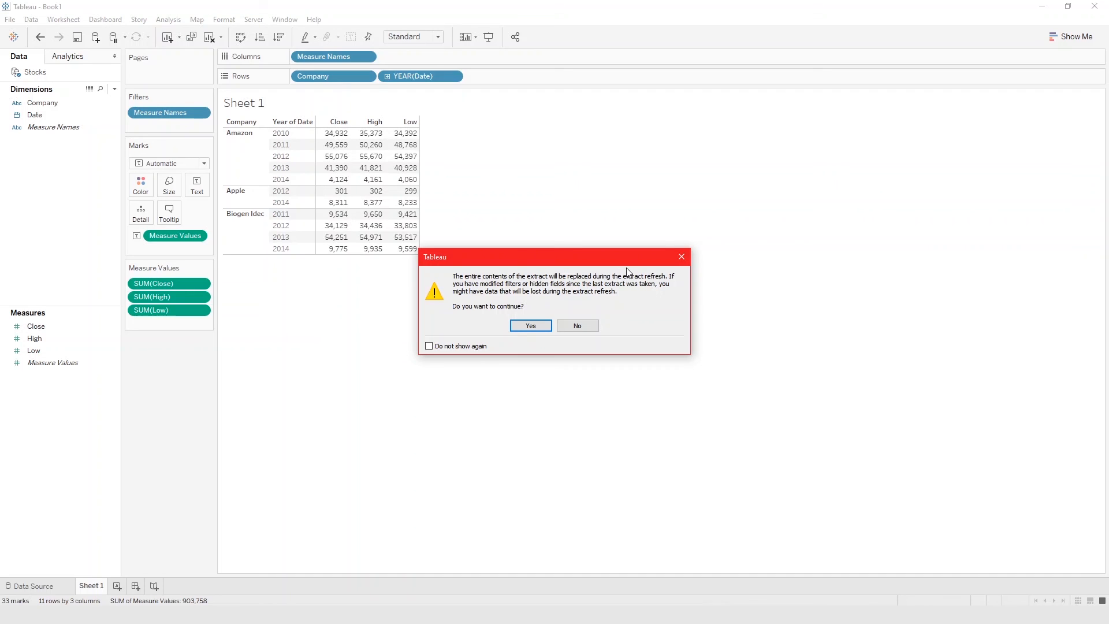
pyautogui.click(526, 327)
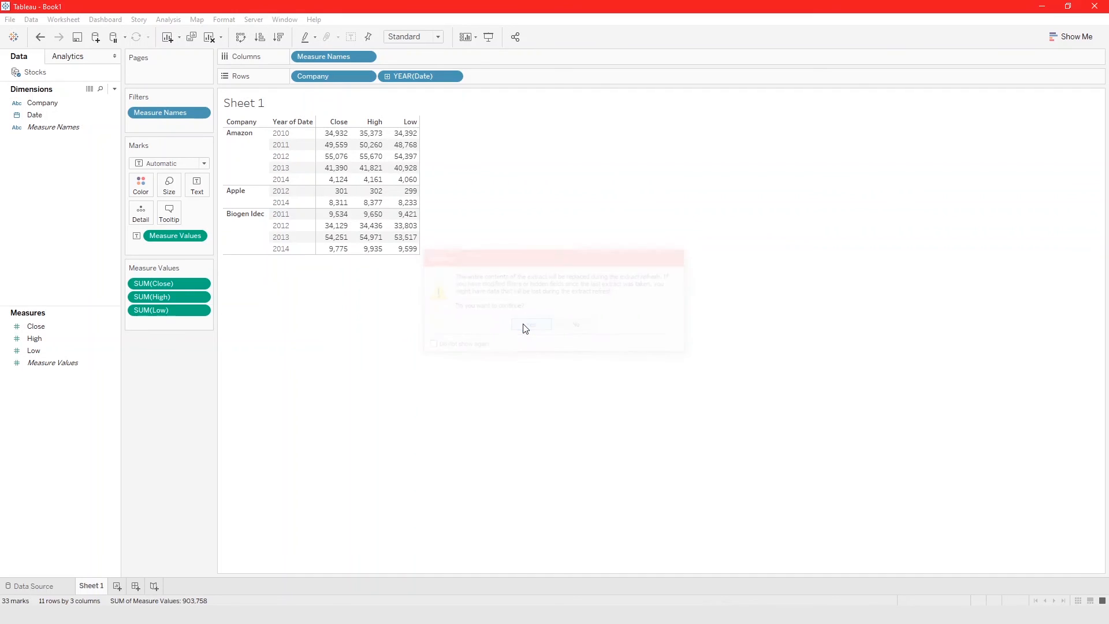